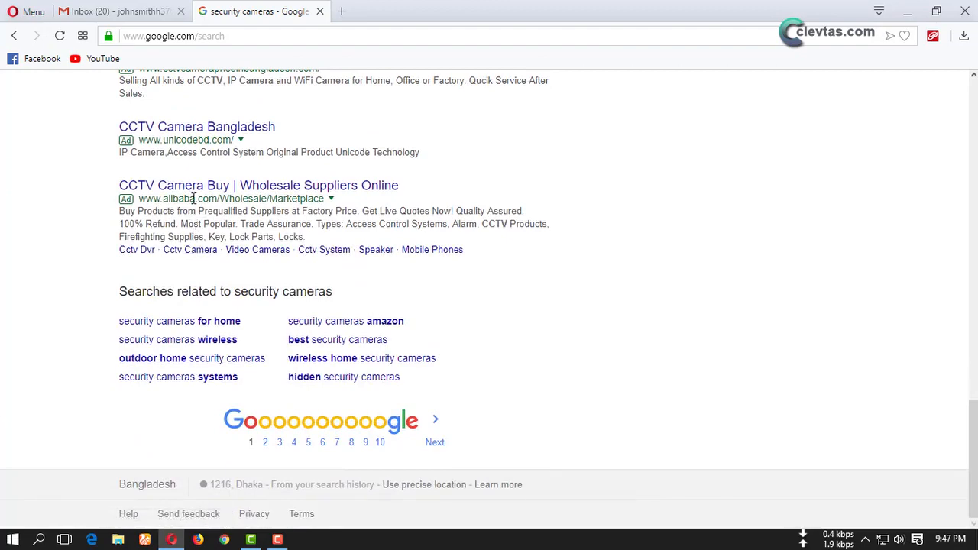
Step: Examine the ads and organic listings in the Google results for "security cameras"
scroll(199, 306, "up", 2)
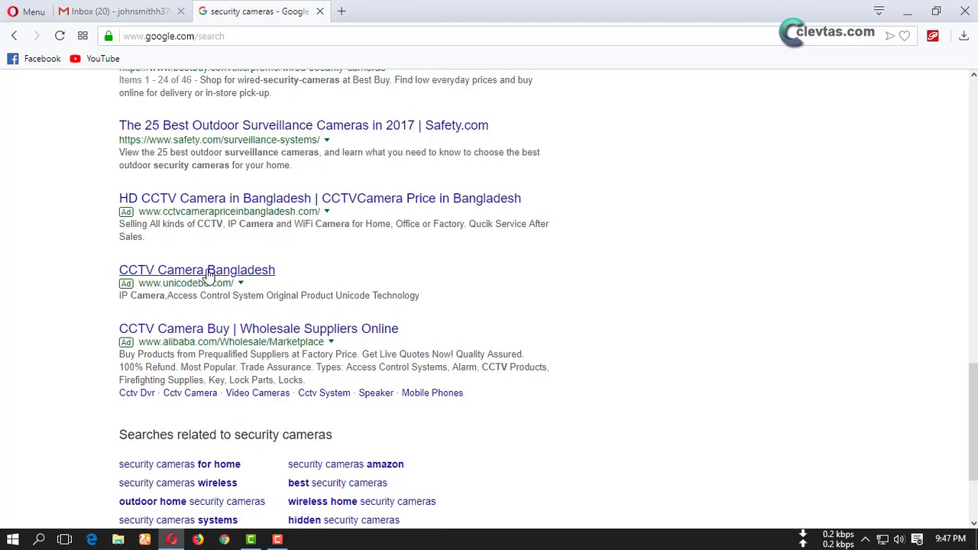
scroll(212, 286, "up", 3)
scroll(207, 329, "down", 3)
scroll(146, 317, "up", 15)
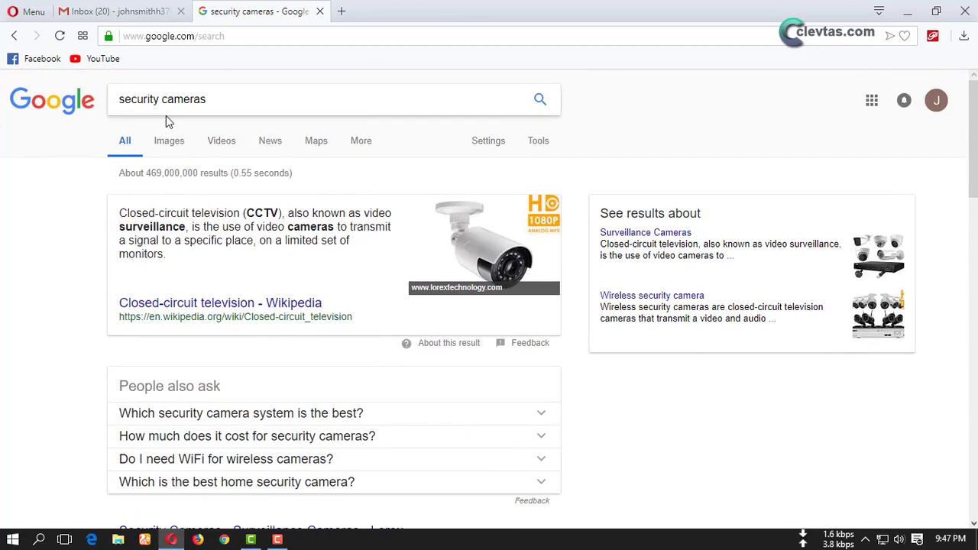
left_click_drag(228, 97, 131, 98)
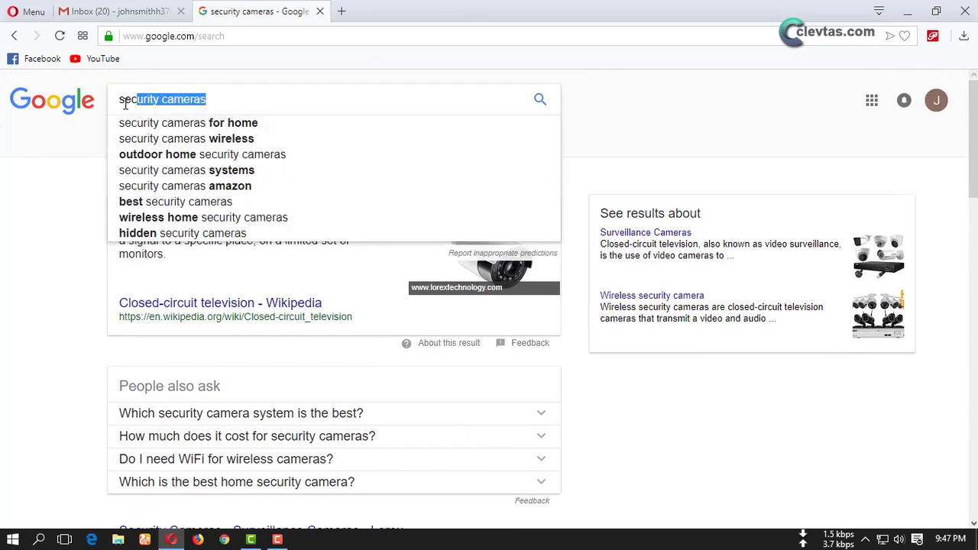
left_click(67, 179)
scroll(247, 306, "down", 10)
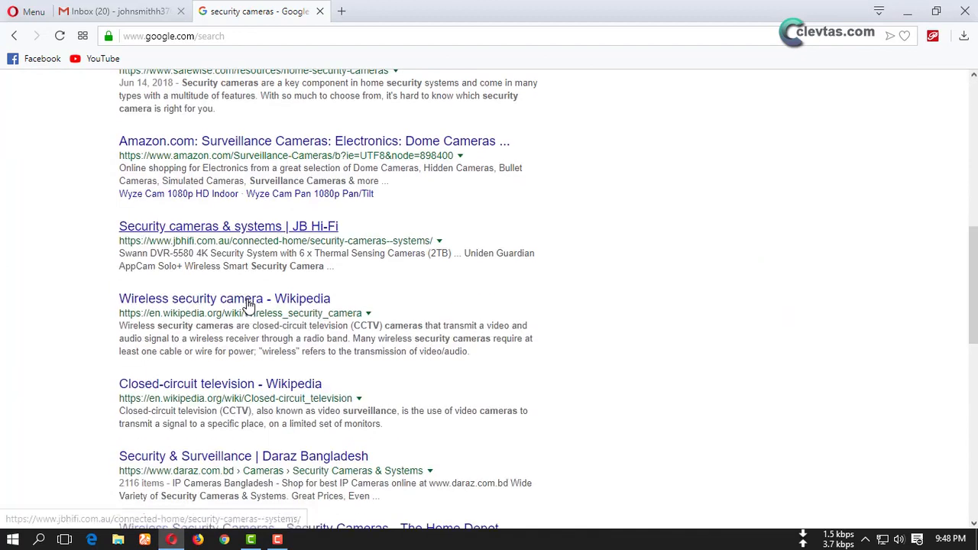
scroll(279, 273, "up", 10)
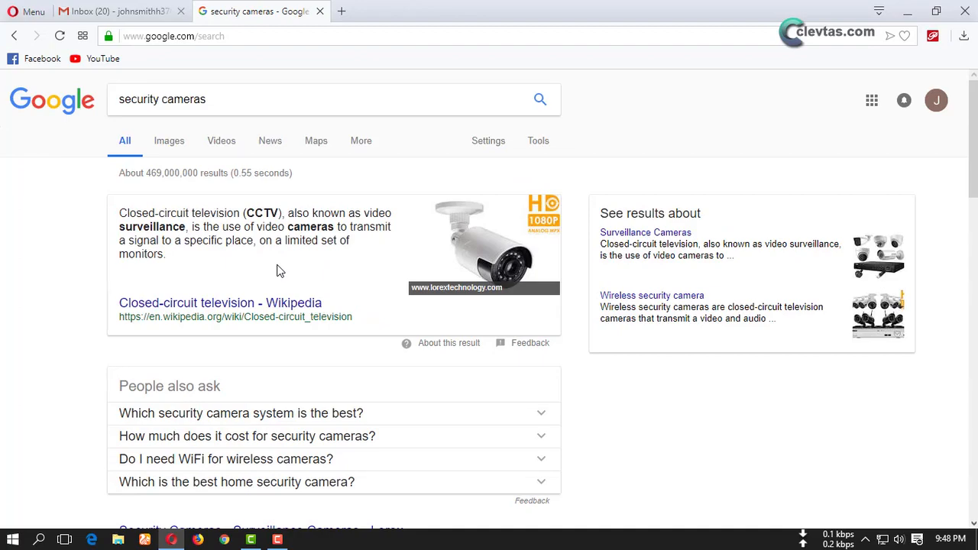
left_click_drag(206, 98, 133, 97)
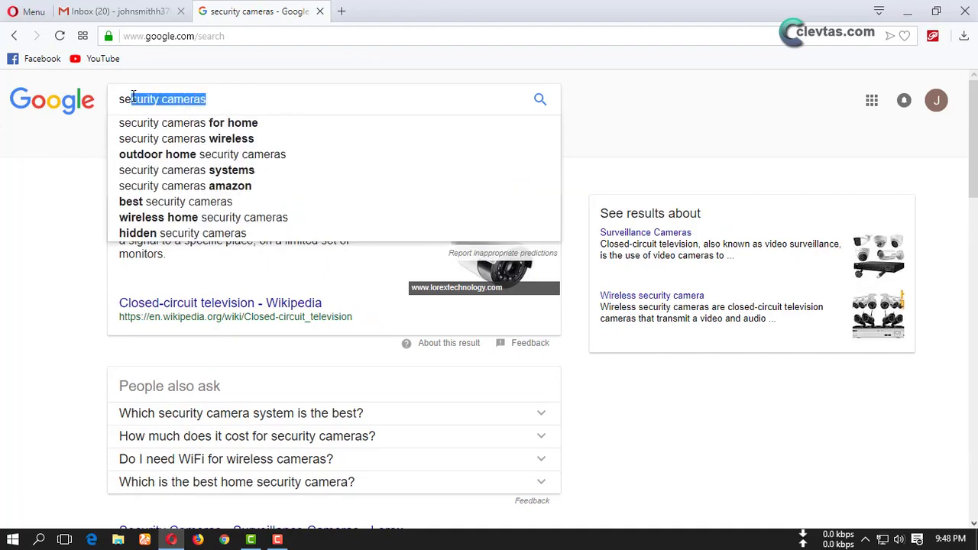
left_click(198, 99)
scroll(211, 287, "down", 11)
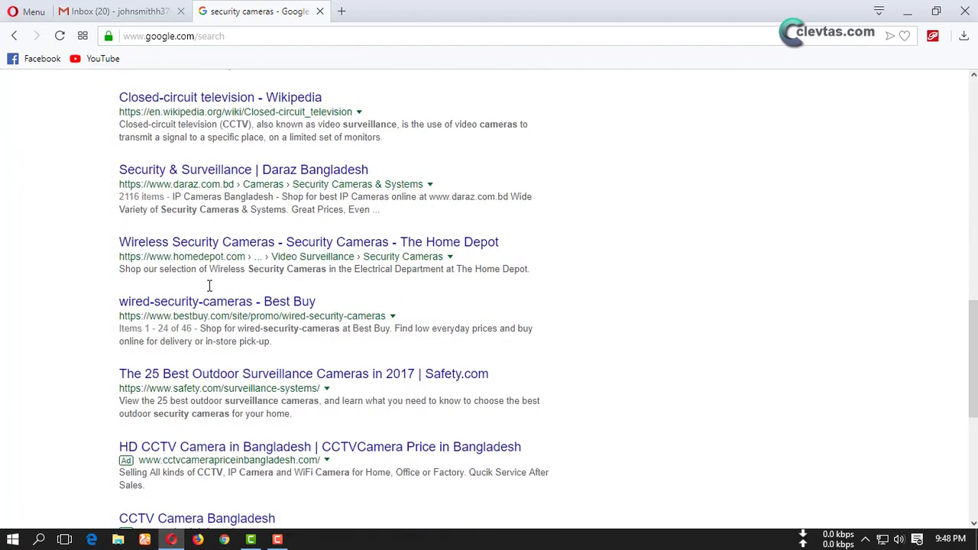
scroll(212, 287, "down", 4)
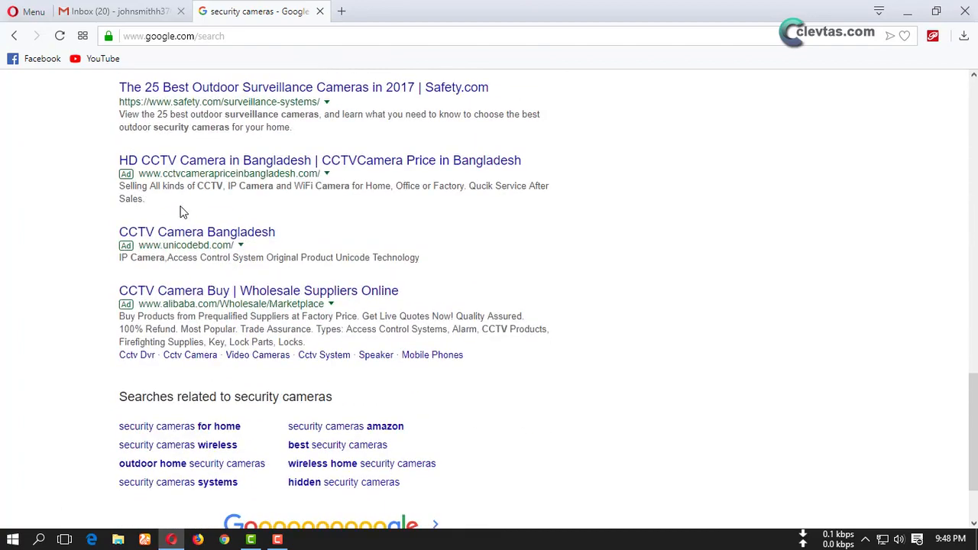
scroll(186, 244, "up", 15)
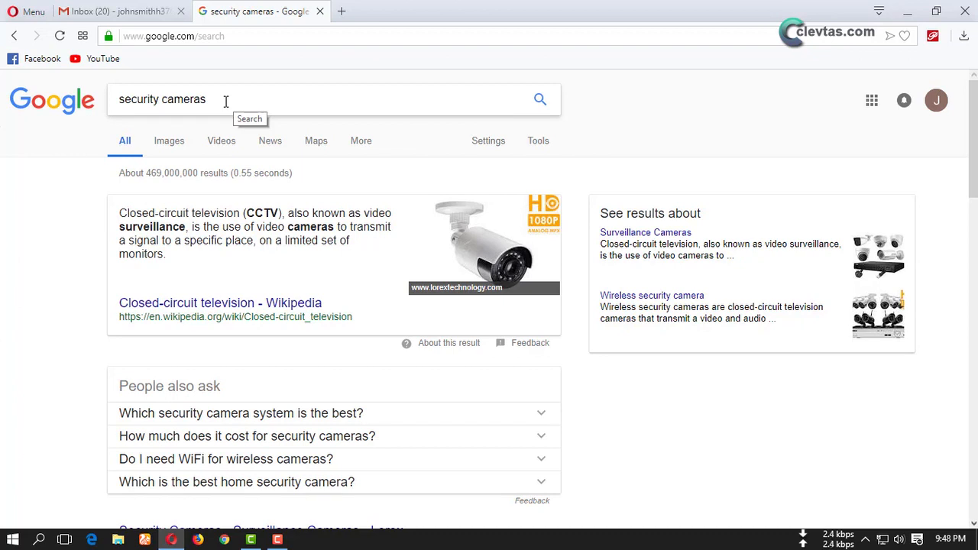
Step: Search Google for "adwords" in place of the security cameras query
left_click_drag(204, 107, 118, 101)
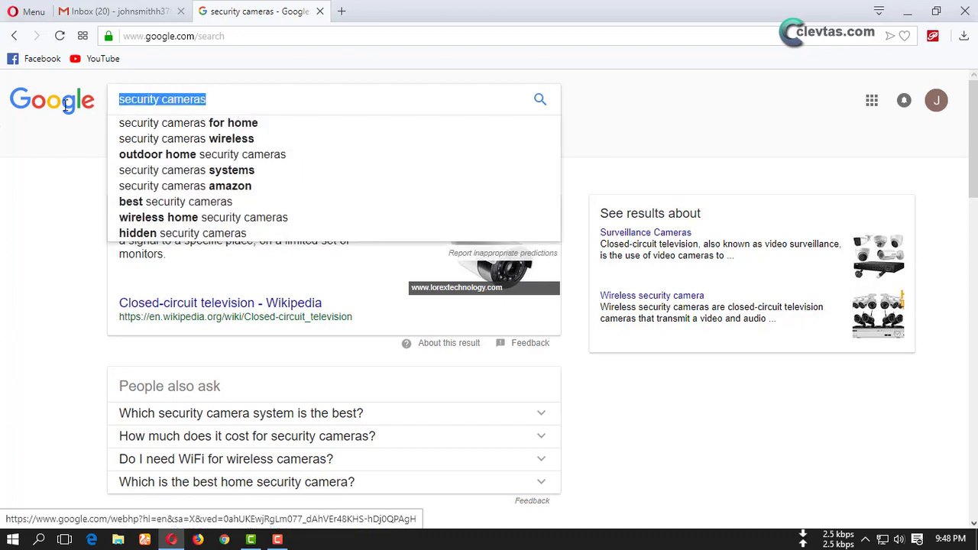
type("adw")
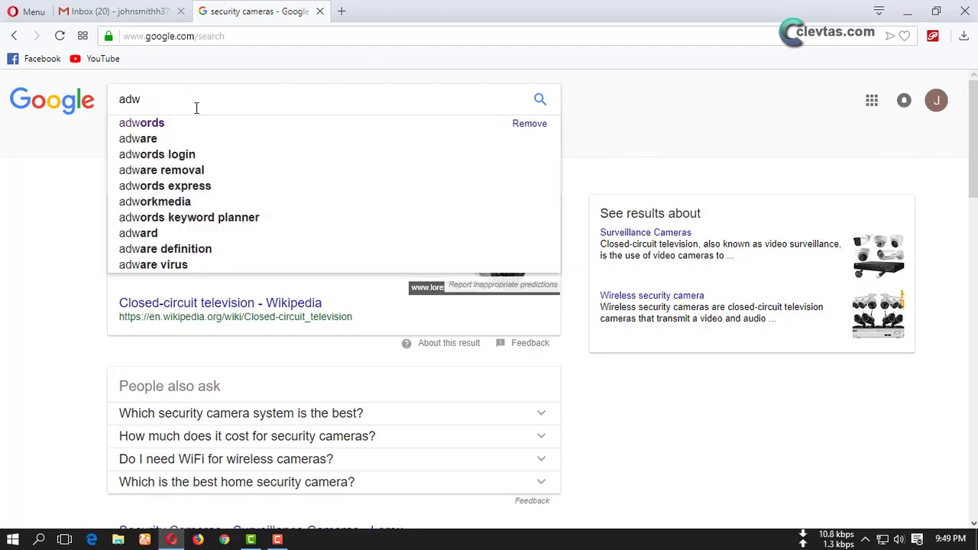
left_click(168, 125)
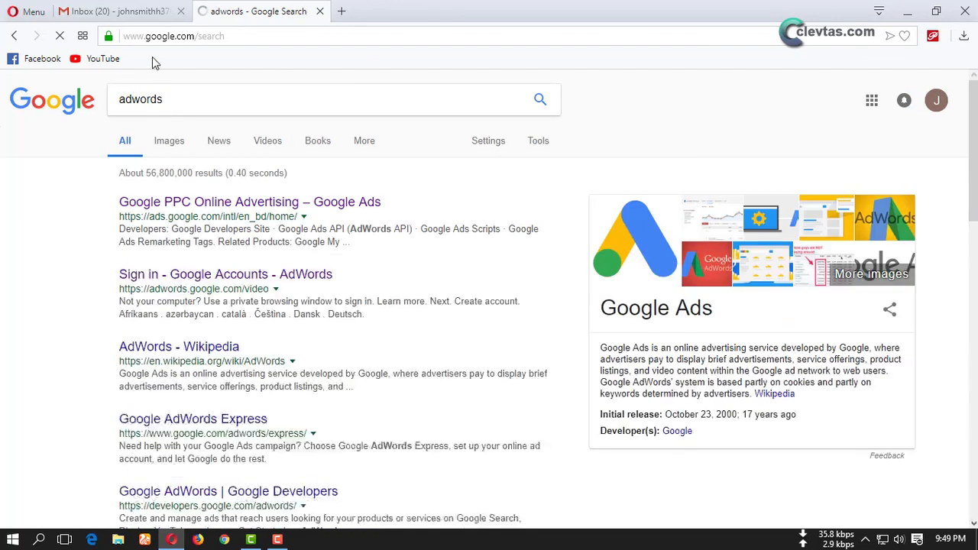
double_click(193, 92)
left_click(53, 201)
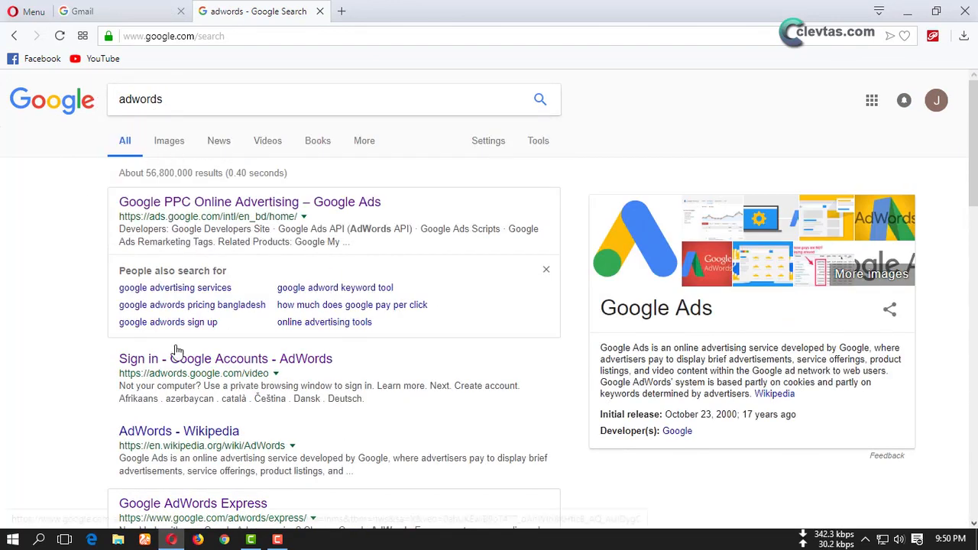
Step: Open the "Google PPC Online Advertising – Google Ads" result from the adwords search
scroll(171, 417, "down", 2)
scroll(184, 414, "up", 2)
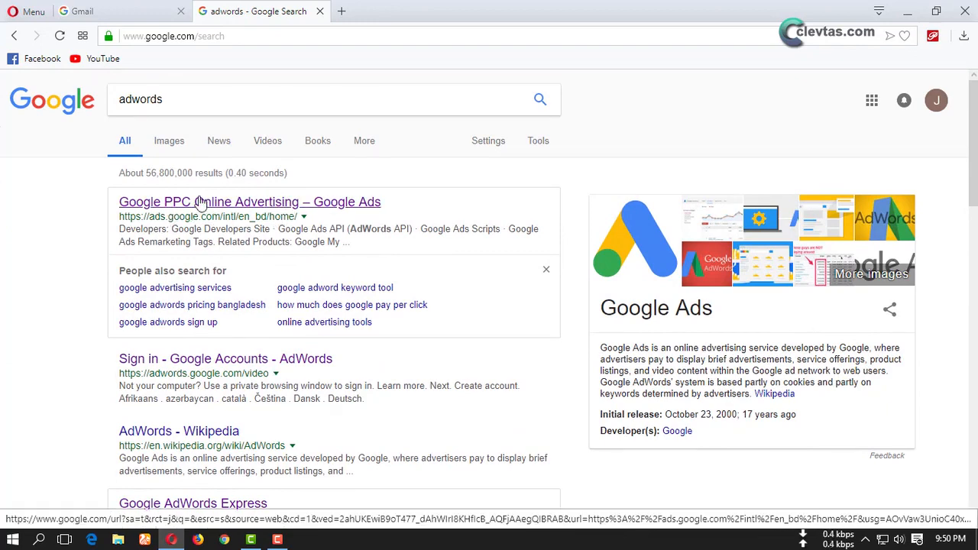
scroll(186, 367, "down", 1)
scroll(186, 365, "down", 2)
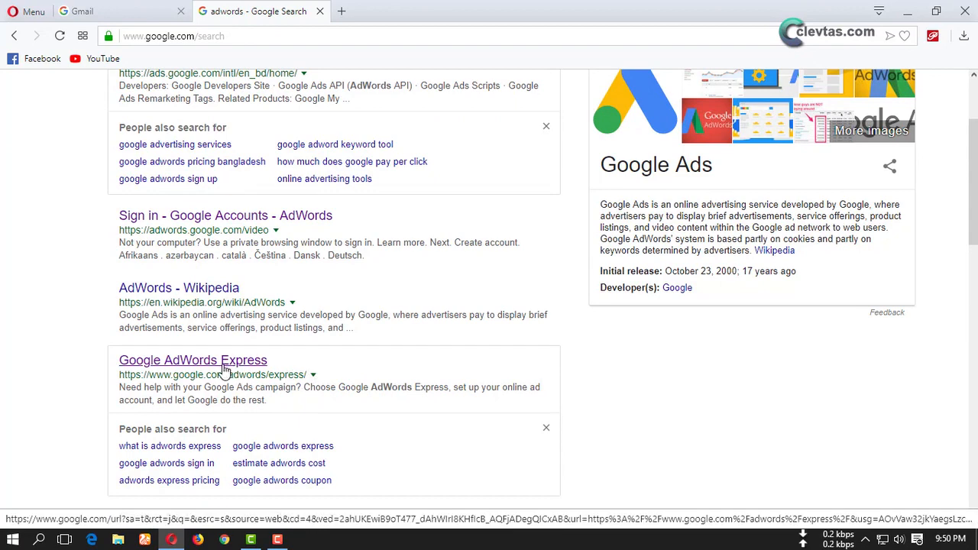
scroll(247, 373, "up", 2)
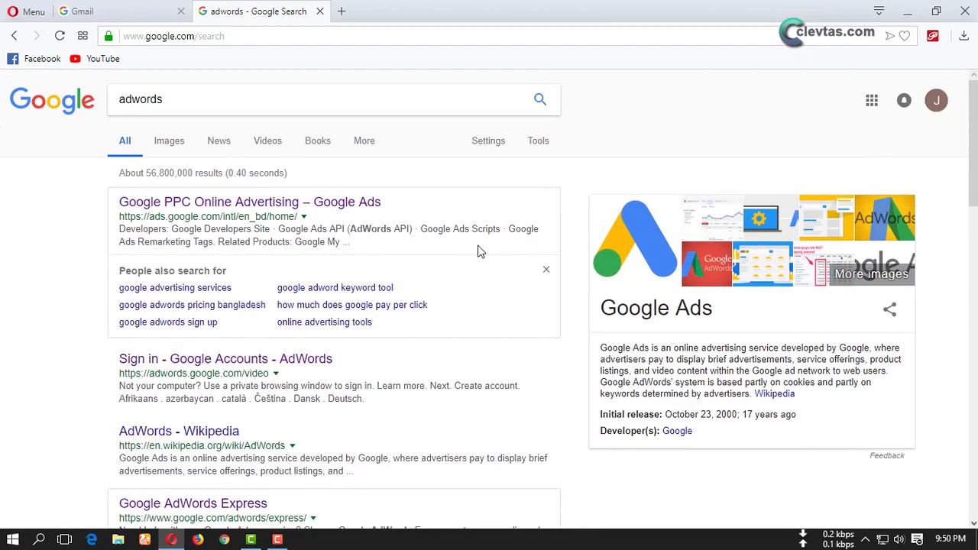
left_click(171, 206)
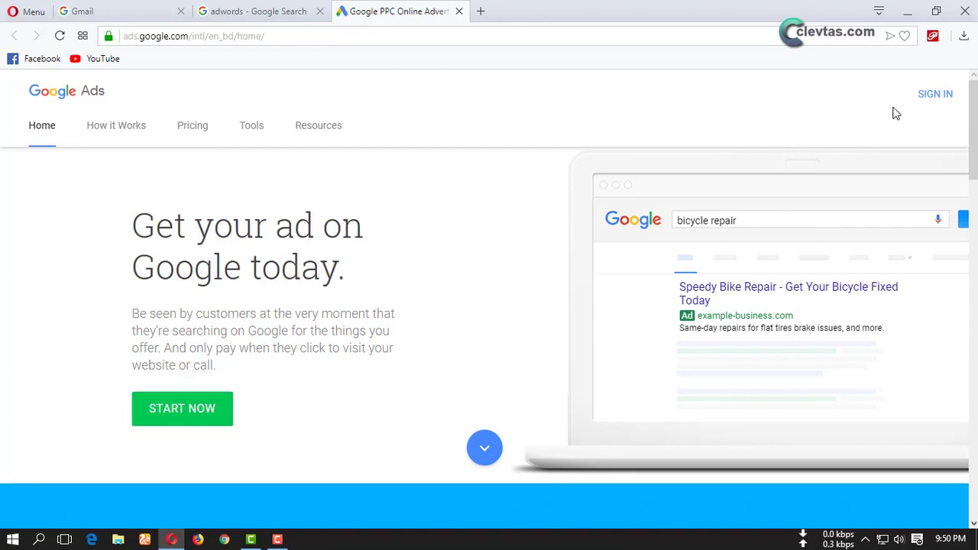
Step: Sign in to Google Ads by entering the account password for the preselected Google account
left_click(927, 96)
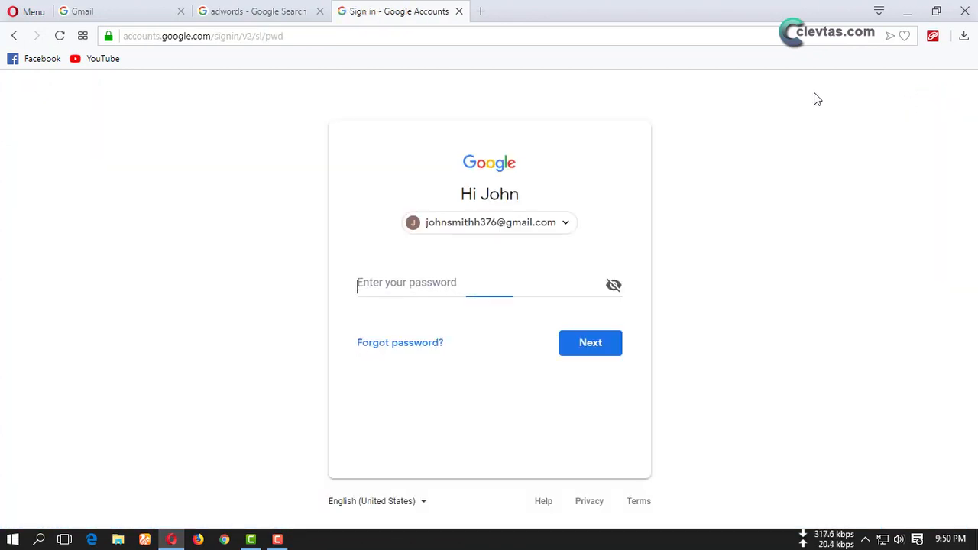
type("••")
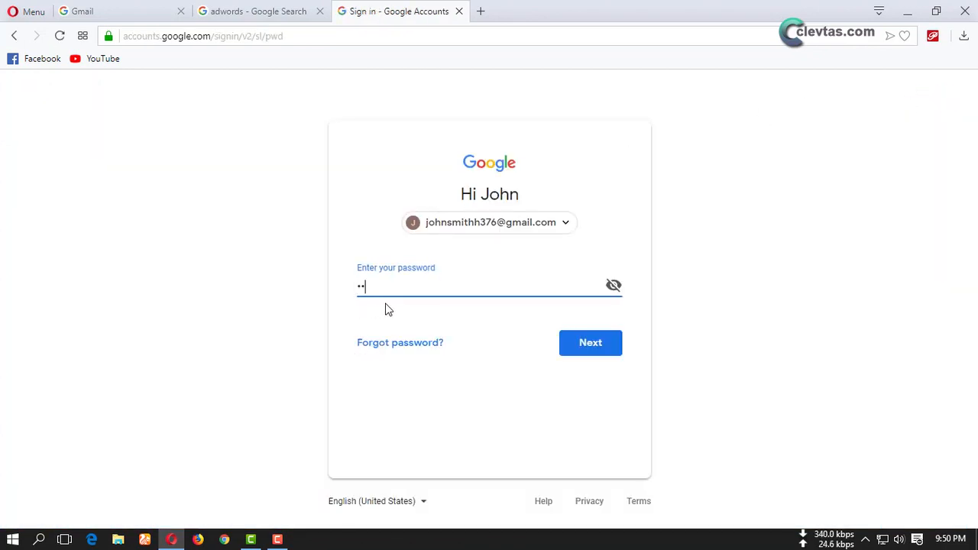
type("•••••••")
left_click(589, 344)
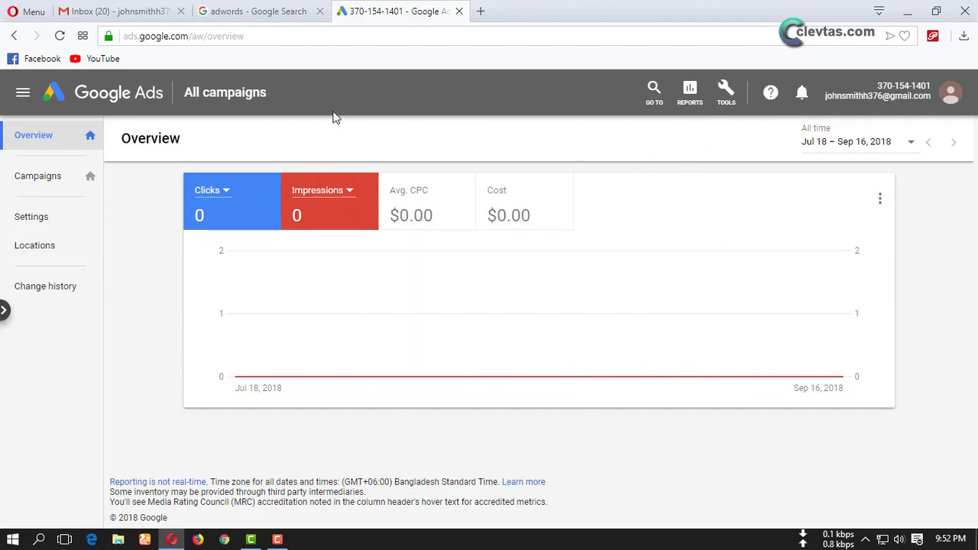
Step: Open the Billing & payments setup and set the customer account type to Individual
left_click(728, 98)
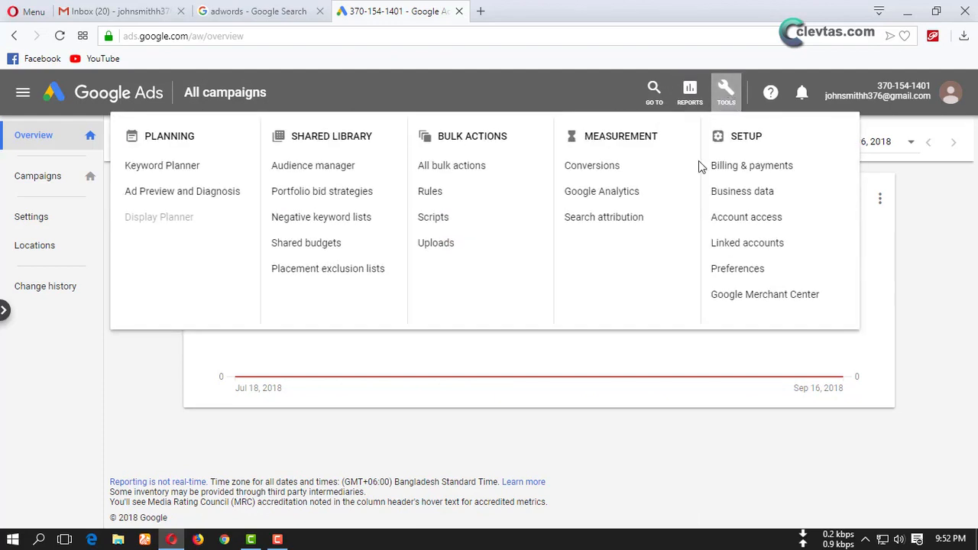
left_click(758, 167)
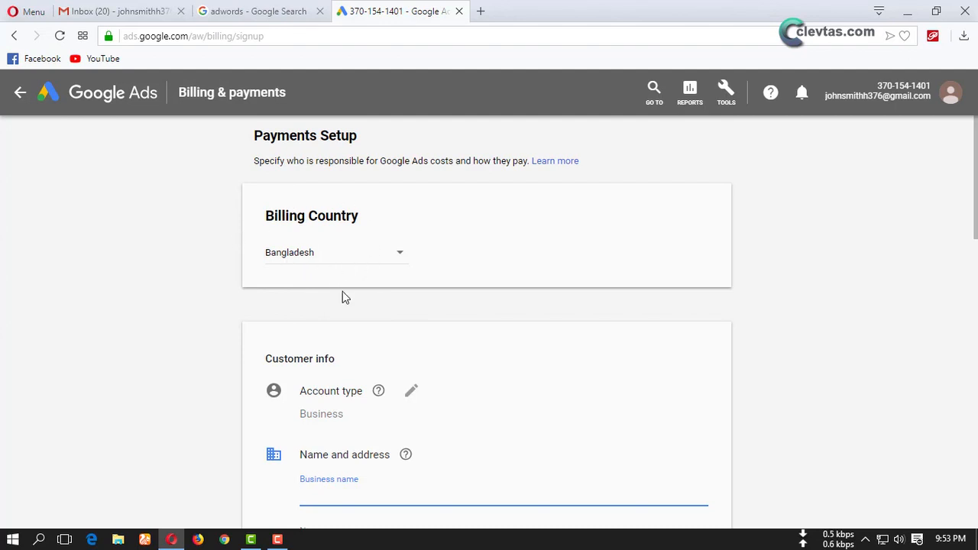
scroll(343, 306, "down", 2)
scroll(329, 342, "down", 3)
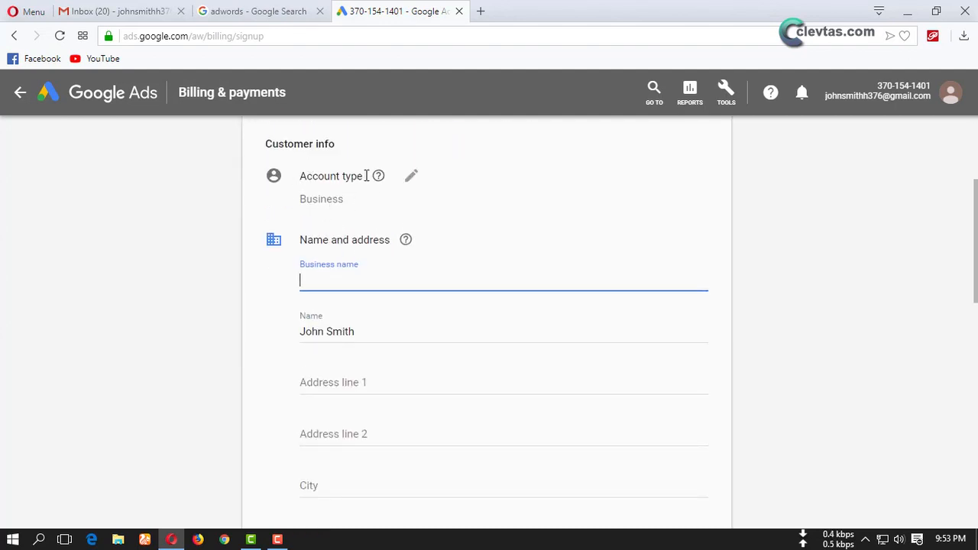
left_click(411, 176)
left_click(348, 207)
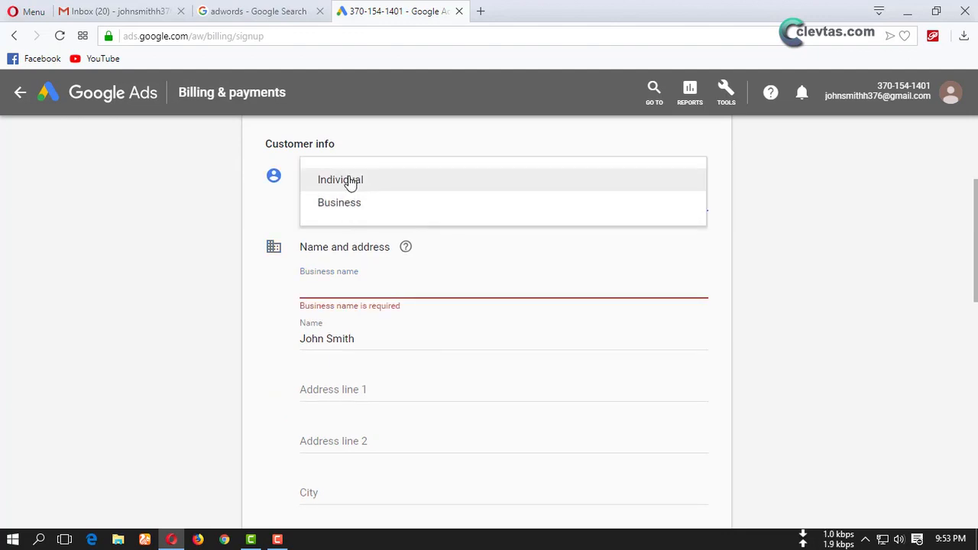
left_click(349, 182)
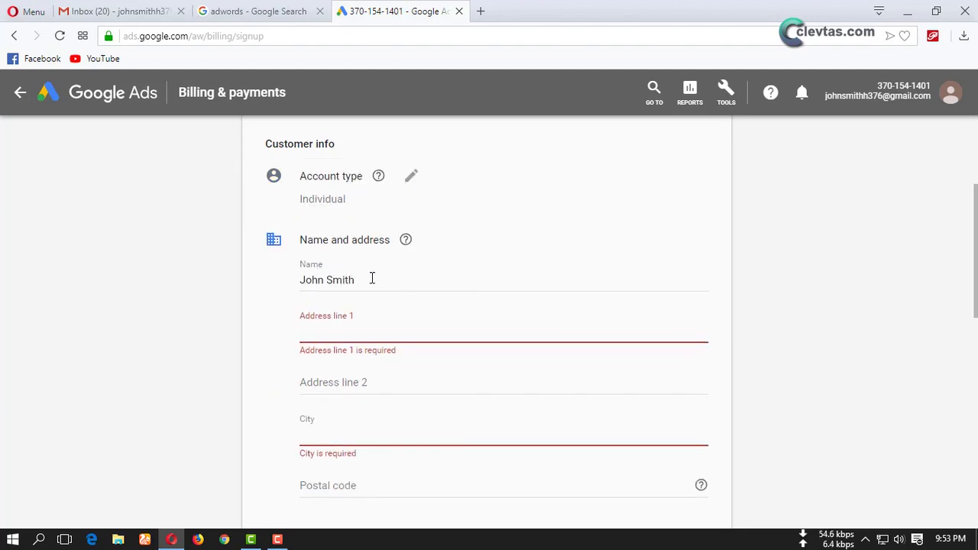
Step: Review the name, address, postal code and phone number fields in the customer info
left_click_drag(298, 278, 391, 334)
left_click(391, 334)
scroll(364, 299, "down", 2)
left_click(324, 341)
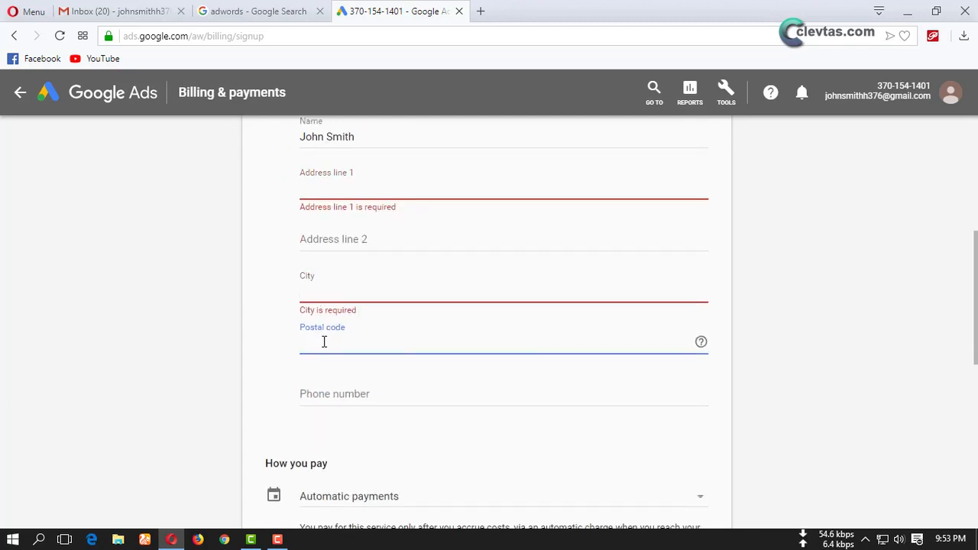
left_click(352, 394)
Step: Choose Automatic payments as the way to pay for the Google Ads account
scroll(374, 367, "down", 3)
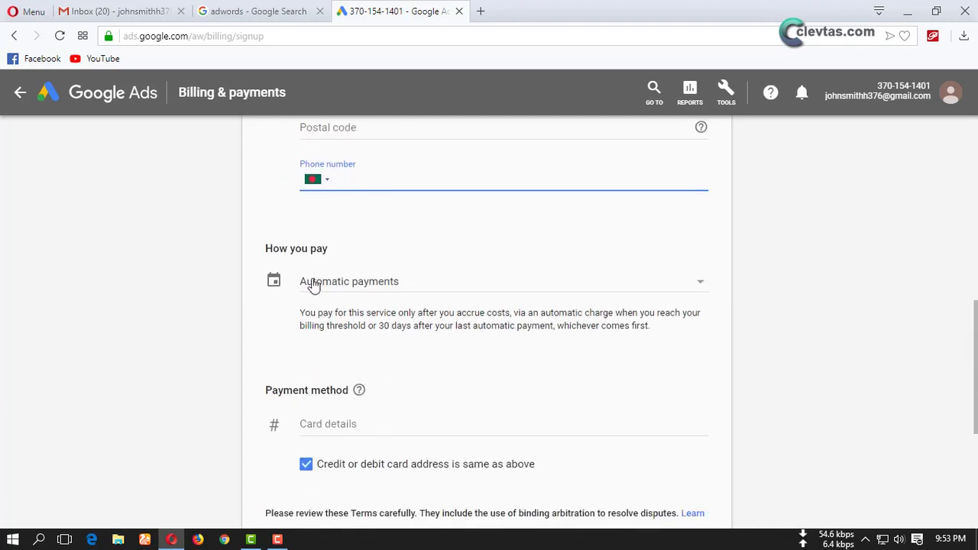
left_click(340, 290)
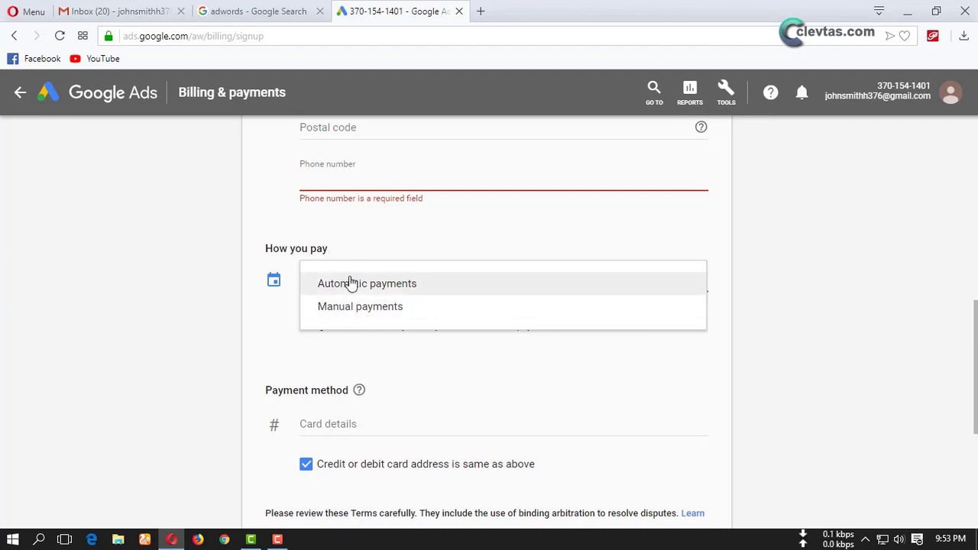
left_click(344, 289)
Step: Review the card number, expiry date, CVC and cardholder name fields of the payment method
scroll(427, 352, "down", 2)
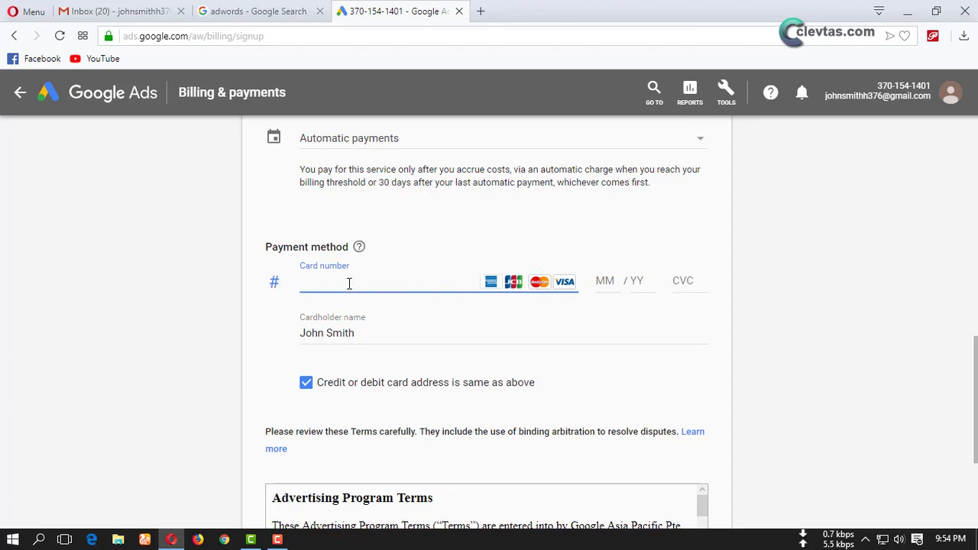
left_click(607, 282)
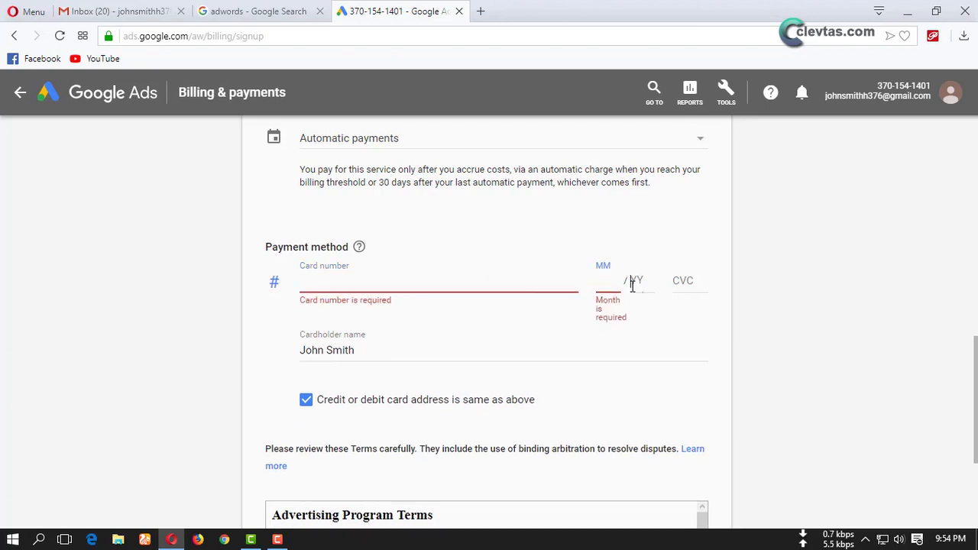
left_click(631, 281)
left_click(697, 276)
left_click(672, 277)
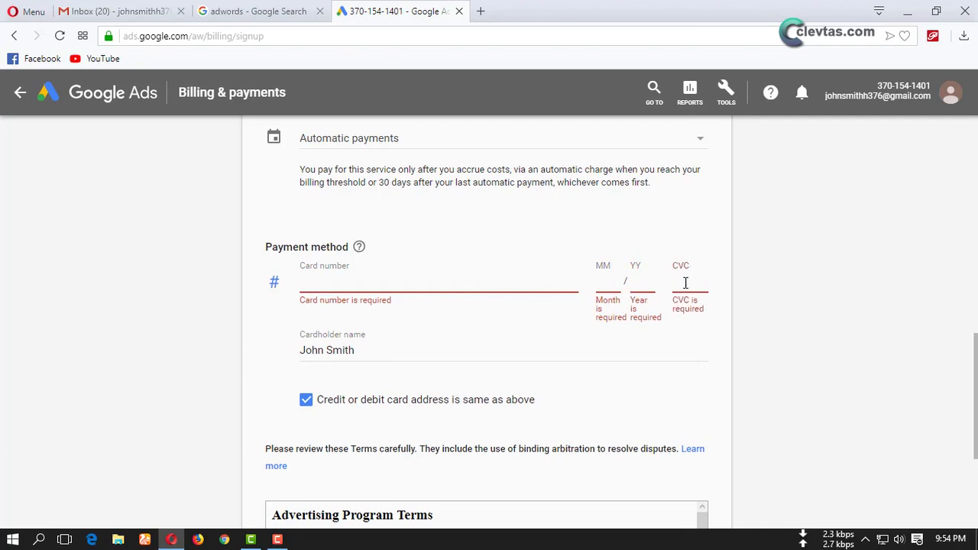
left_click(383, 350)
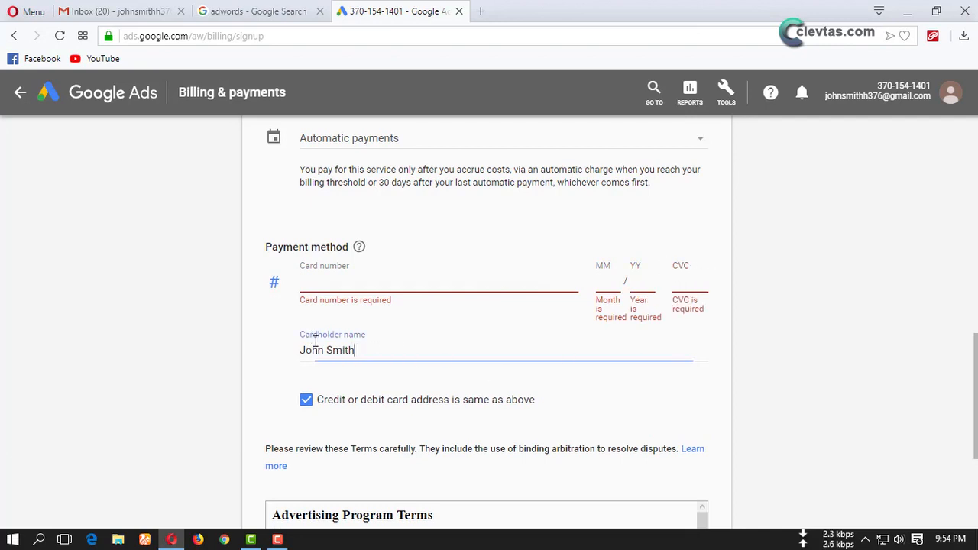
Step: Agree to the Google Ads terms and conditions at the end of the payments setup form
scroll(352, 350, "down", 3)
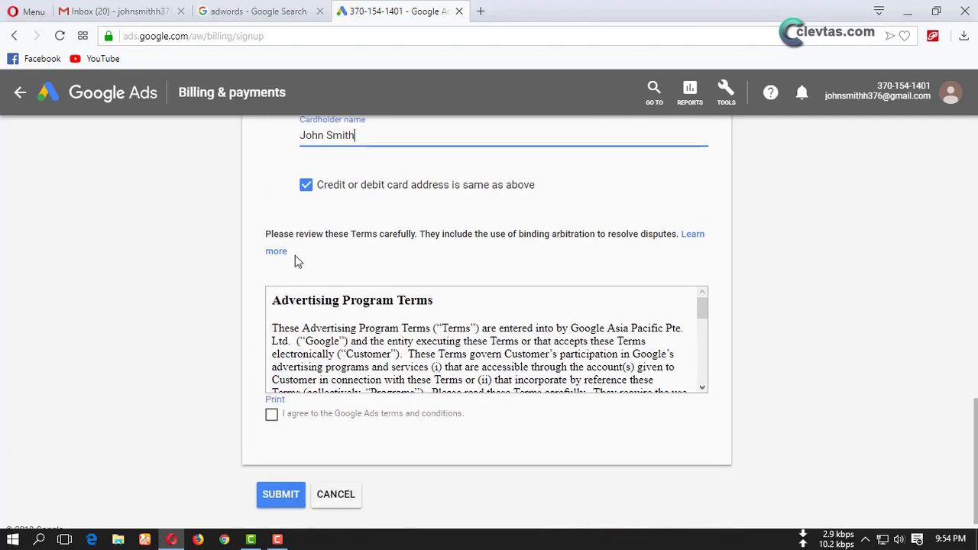
left_click(272, 414)
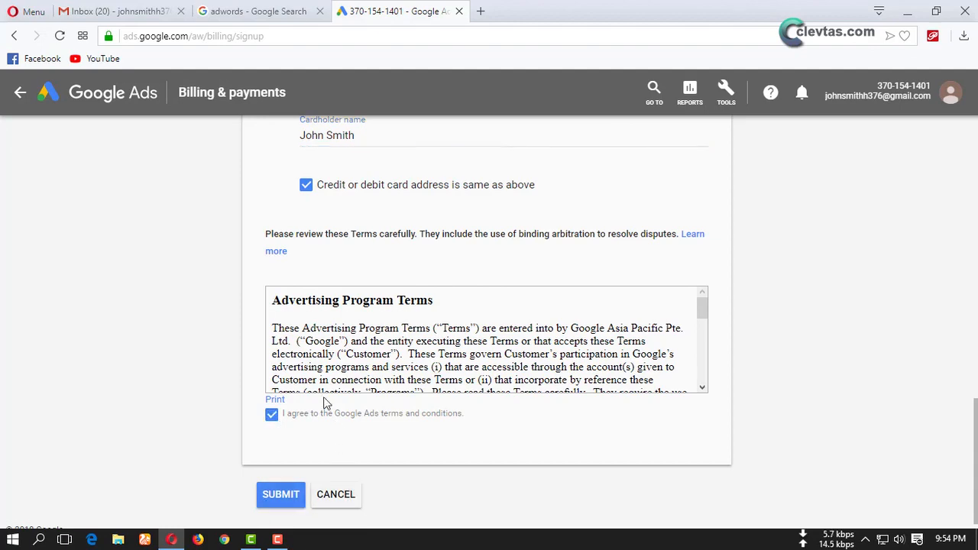
scroll(406, 356, "up", 10)
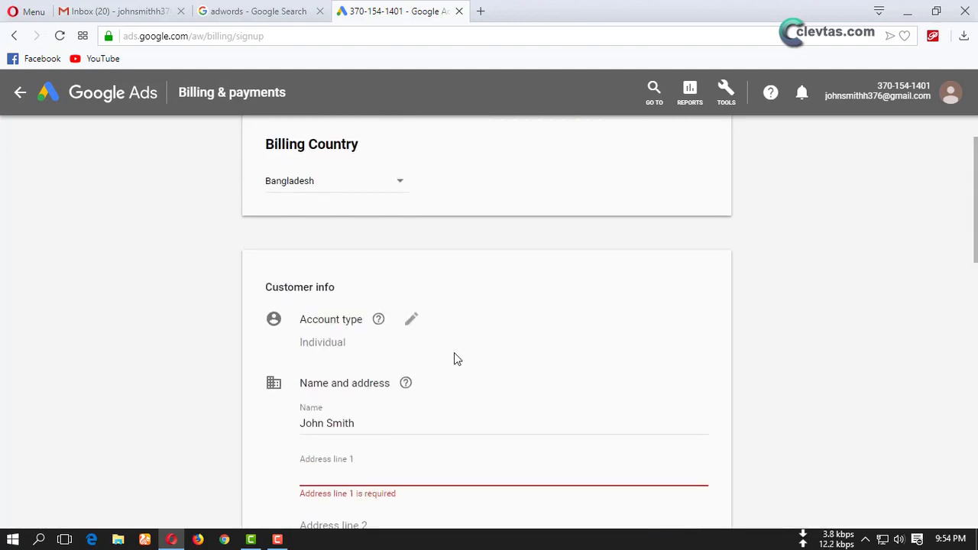
Step: Leave the payments setup and start creating a new campaign from the Campaigns page
scroll(458, 357, "up", 1)
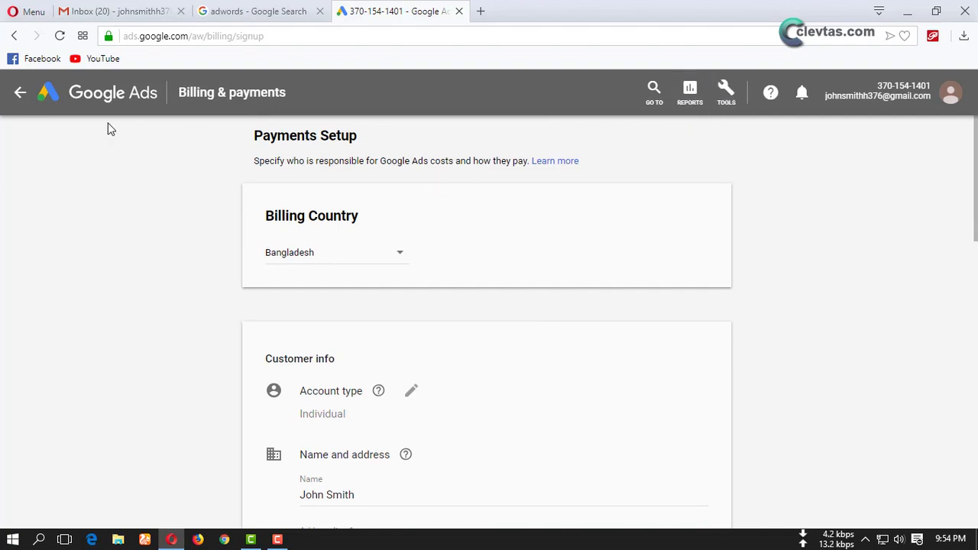
left_click(20, 92)
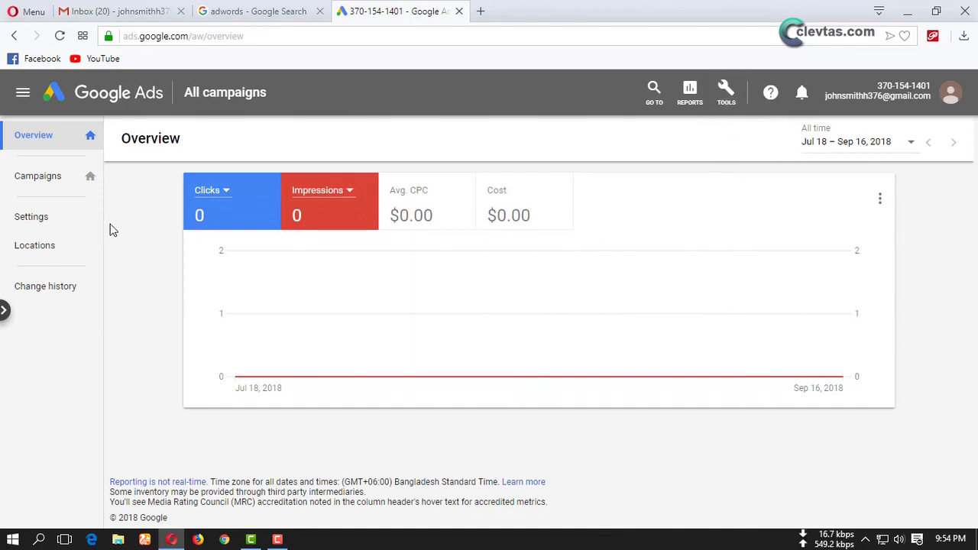
left_click(38, 181)
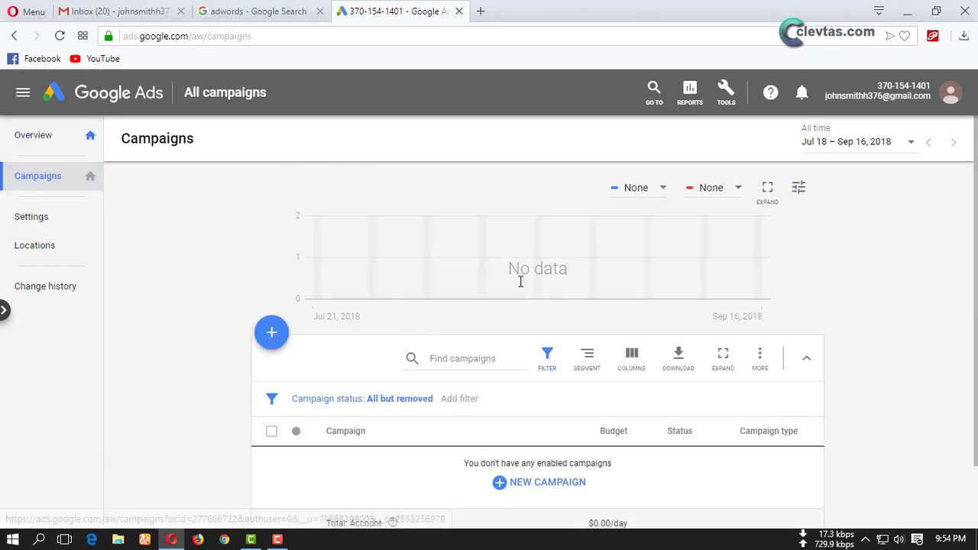
scroll(393, 365, "down", 2)
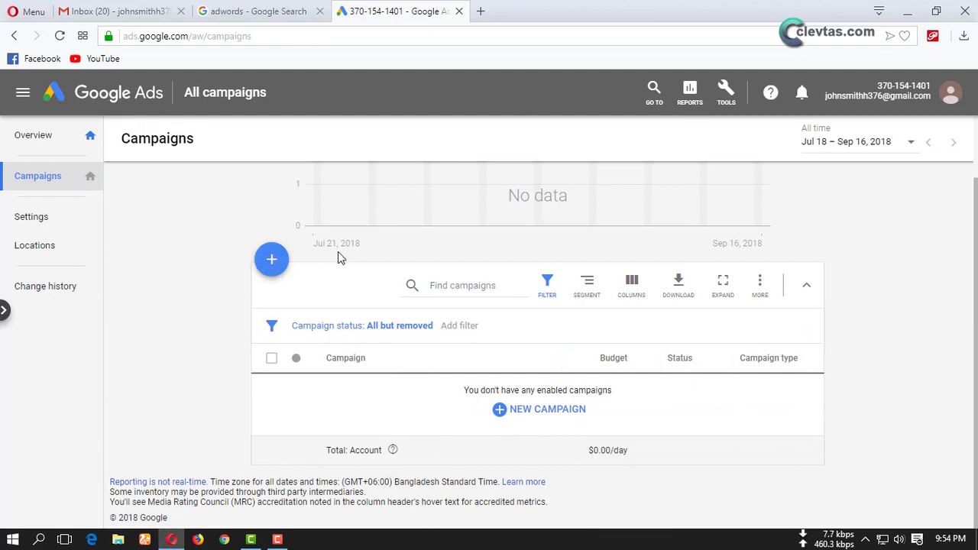
left_click(273, 261)
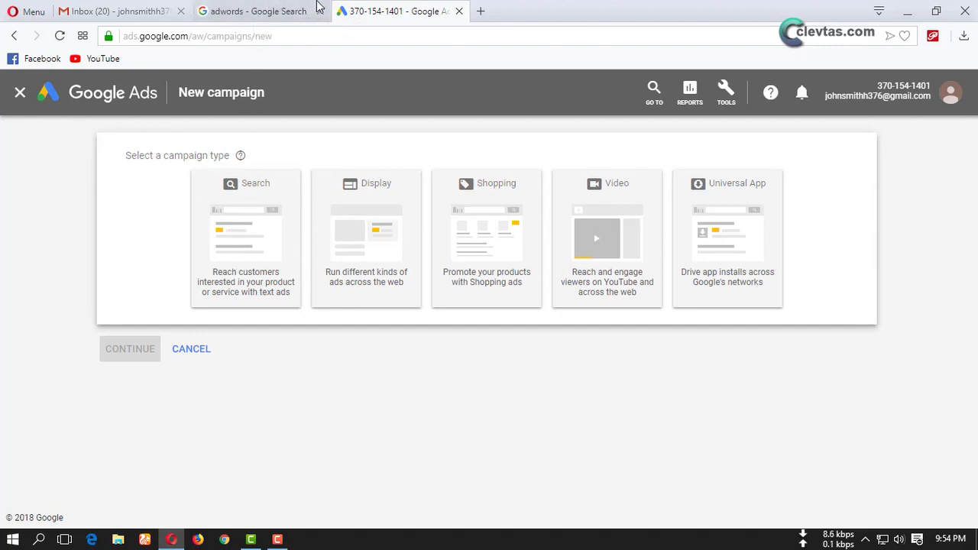
Step: Search Google for "security cameras" in a new browser tab and examine the text ads among the results
left_click(481, 11)
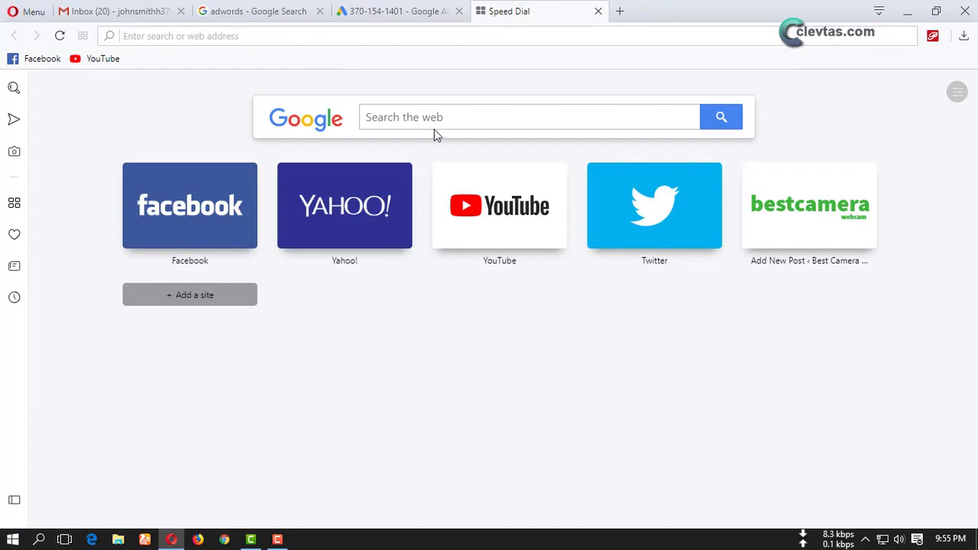
left_click(441, 109)
type("security cameras")
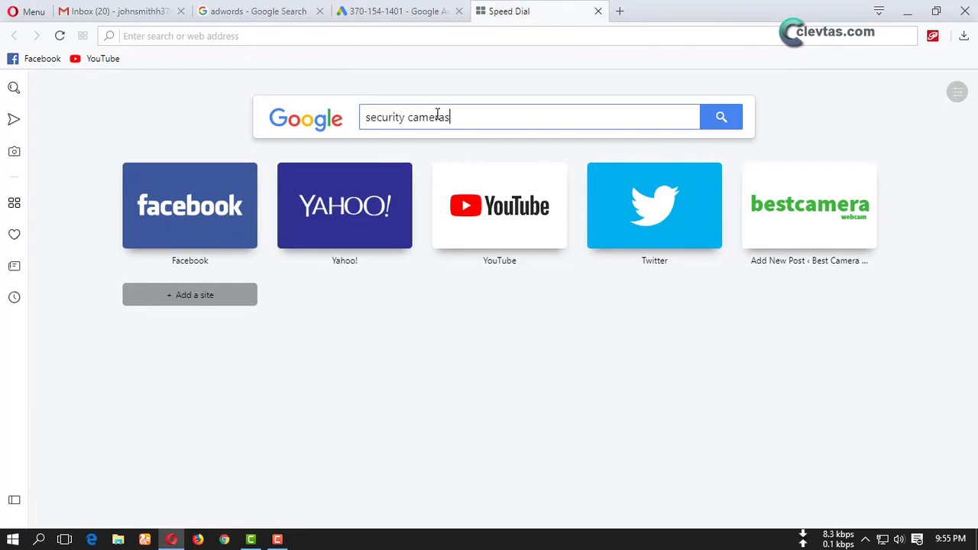
key("Return")
scroll(268, 276, "down", 15)
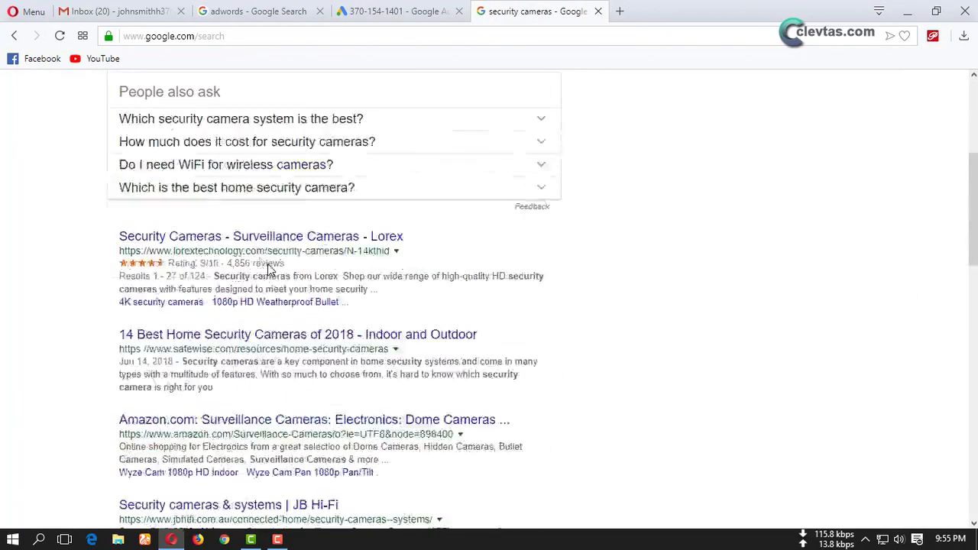
scroll(168, 264, "up", 2)
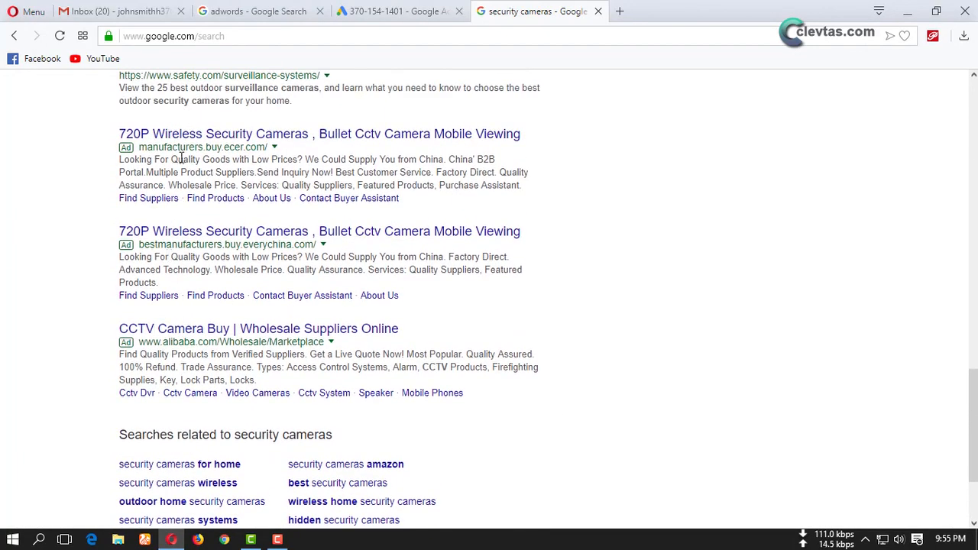
left_click(382, 7)
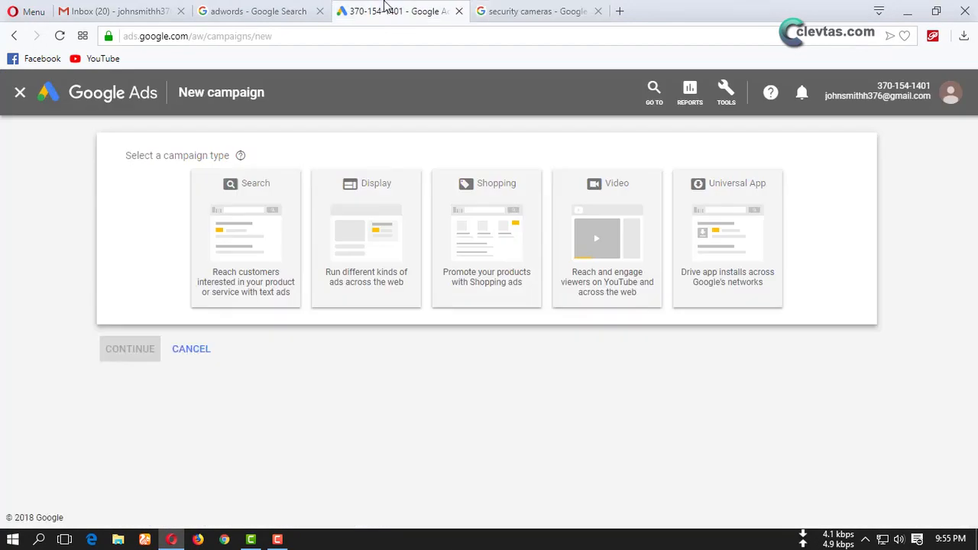
left_click(495, 6)
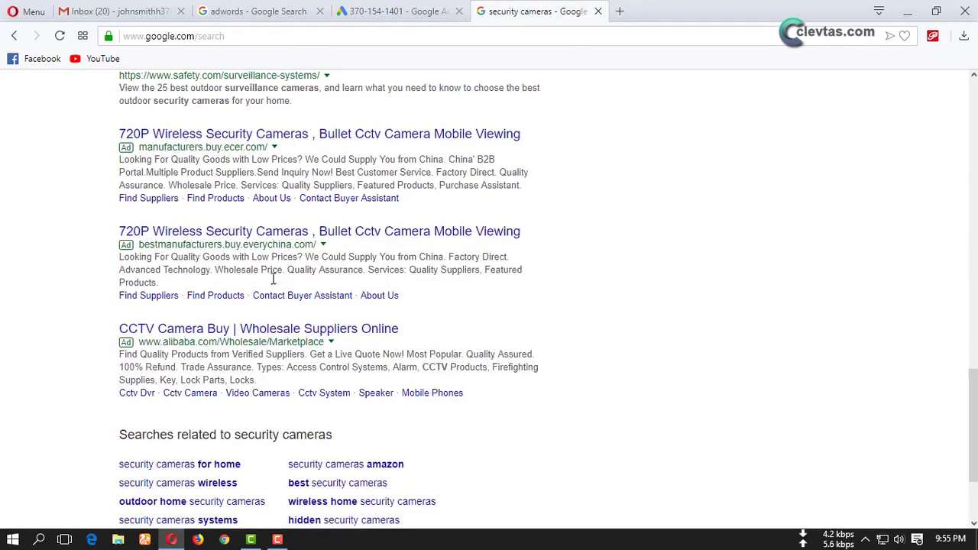
Step: Return to the new Google Ads campaign and choose the Search campaign type with the Website traffic goal
left_click(373, 6)
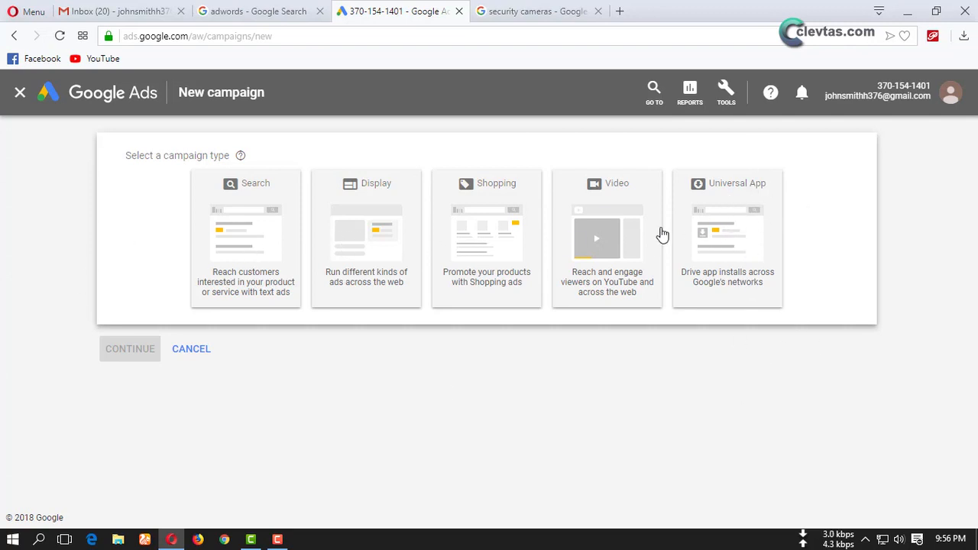
left_click(246, 243)
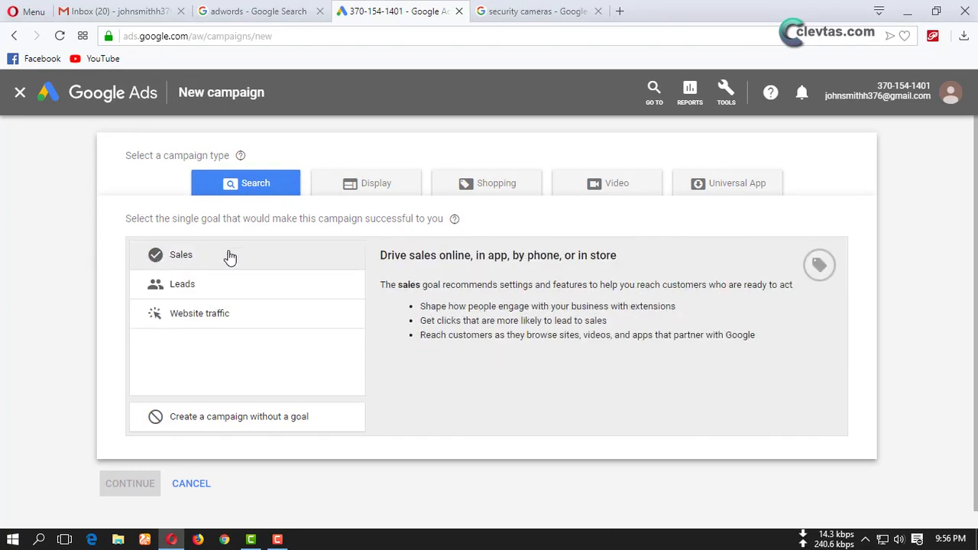
left_click(223, 324)
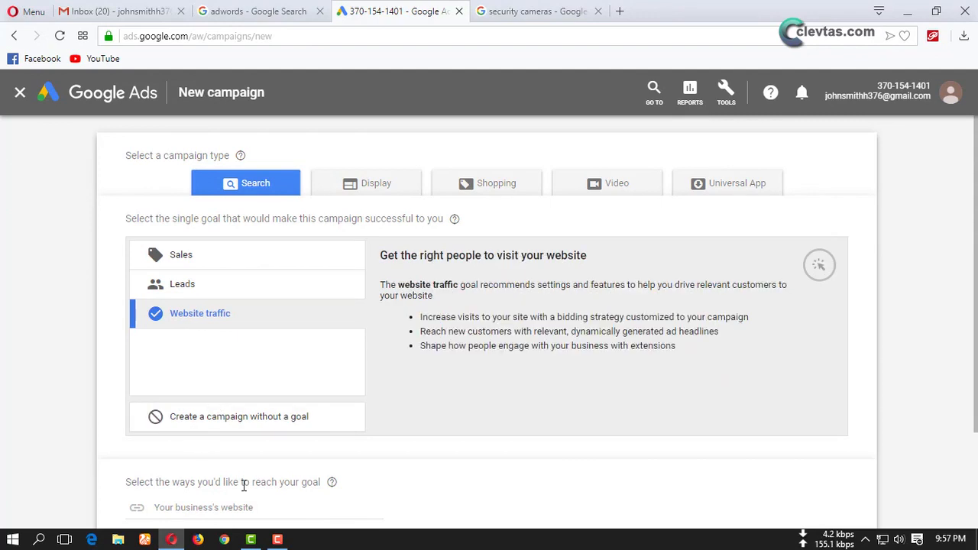
Step: Copy the bestcamera.webcam address from the browser history suggestion, enter it as the business's website and continue to the campaign settings
scroll(252, 470, "down", 1)
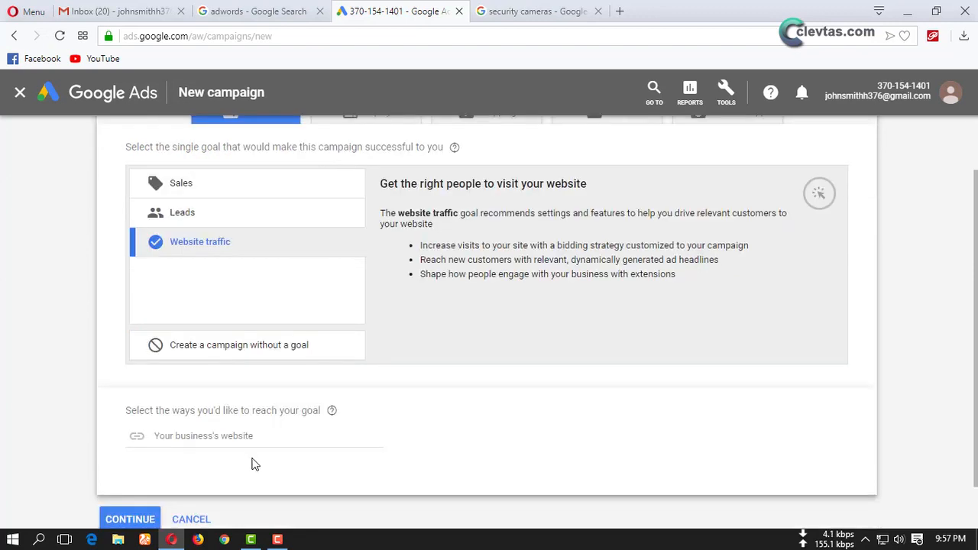
left_click(187, 437)
left_click(558, 11)
left_click(212, 38)
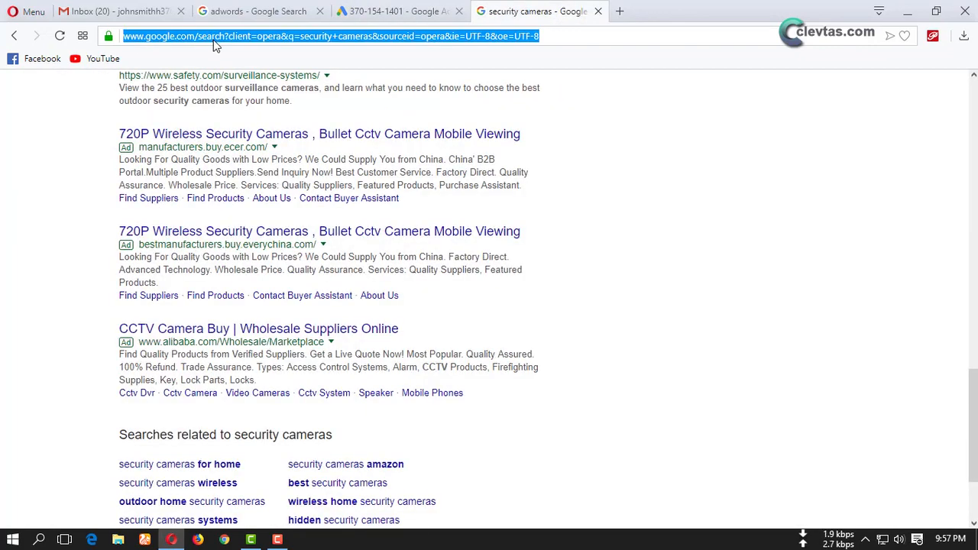
type("b")
left_click_drag(223, 35, 95, 30)
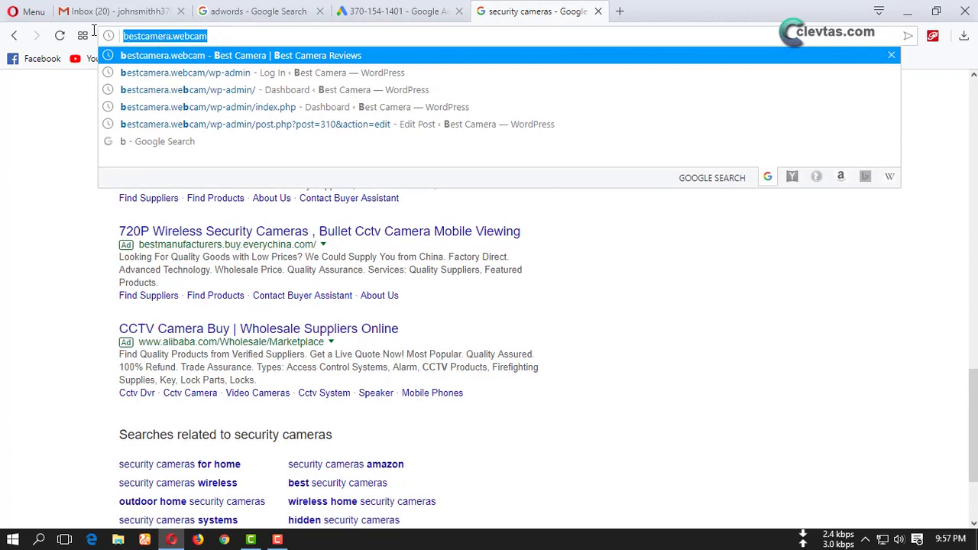
key("ctrl+c")
left_click(393, 11)
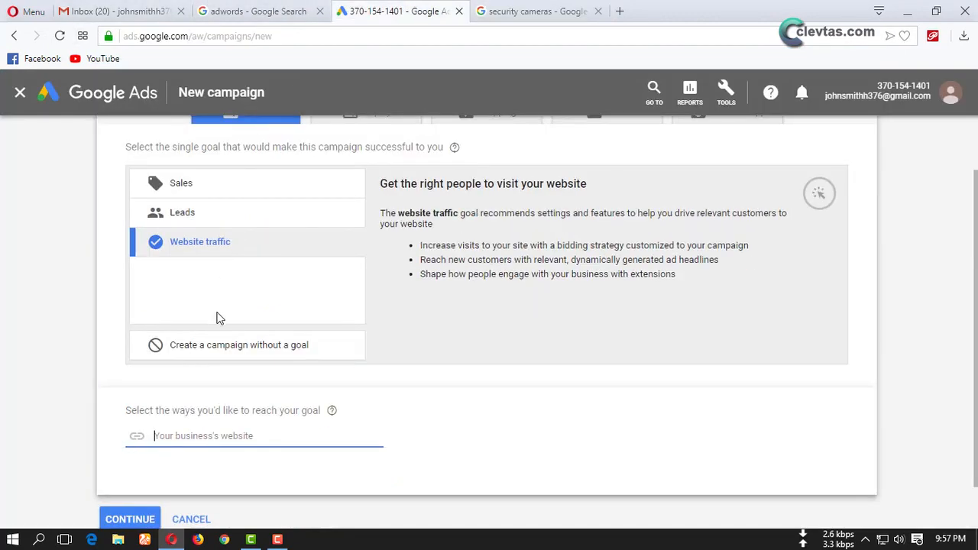
key("ctrl+v")
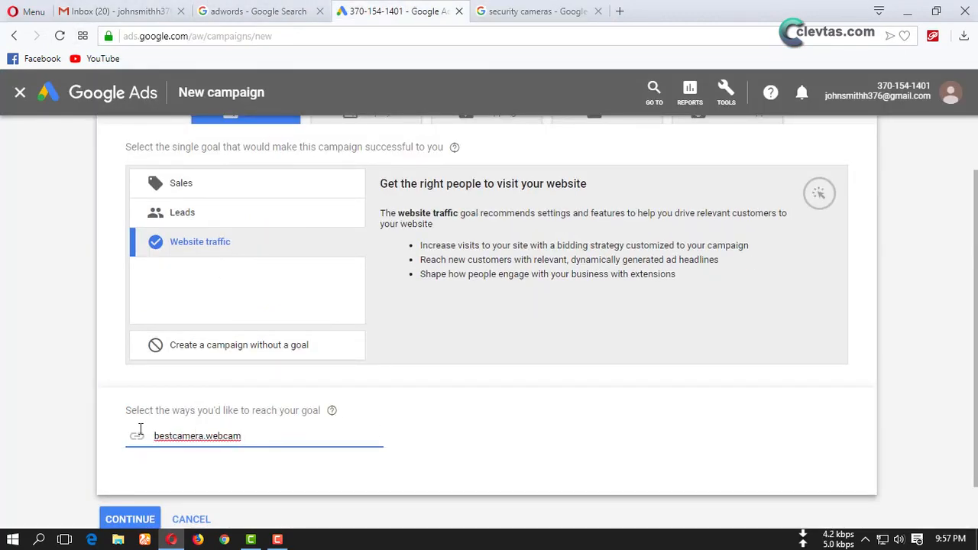
left_click(136, 520)
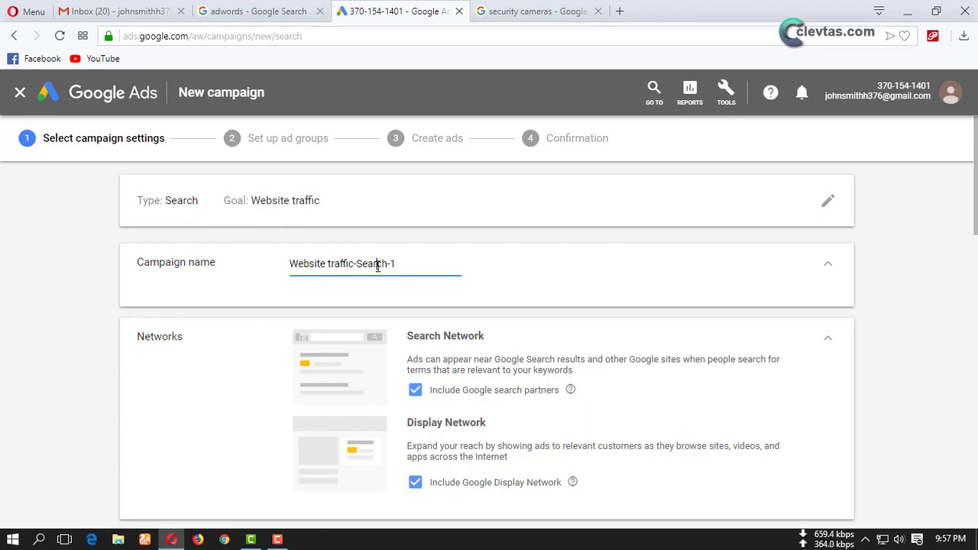
Step: Name the campaign "Affiliate Campaign"
left_click_drag(420, 265, 290, 259)
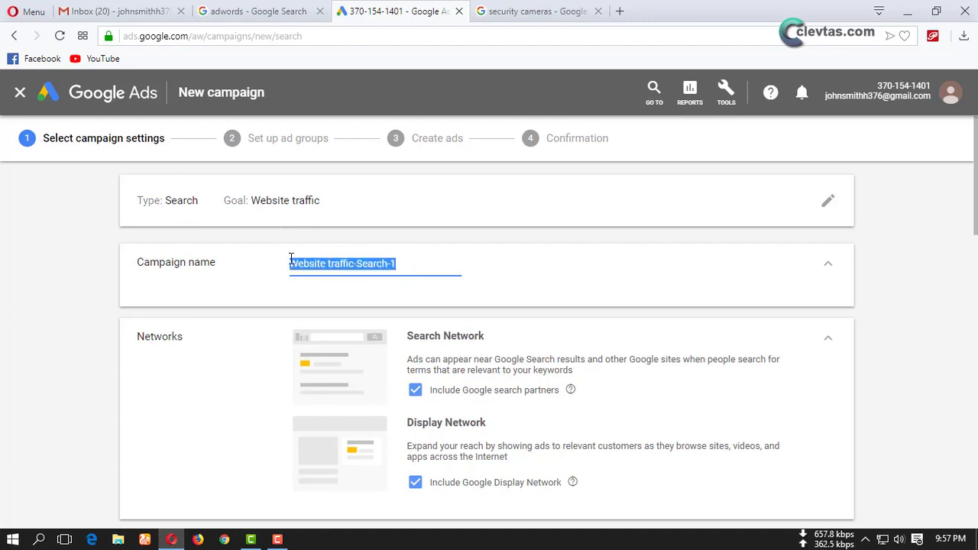
triple_click(310, 267)
type("Affiliate")
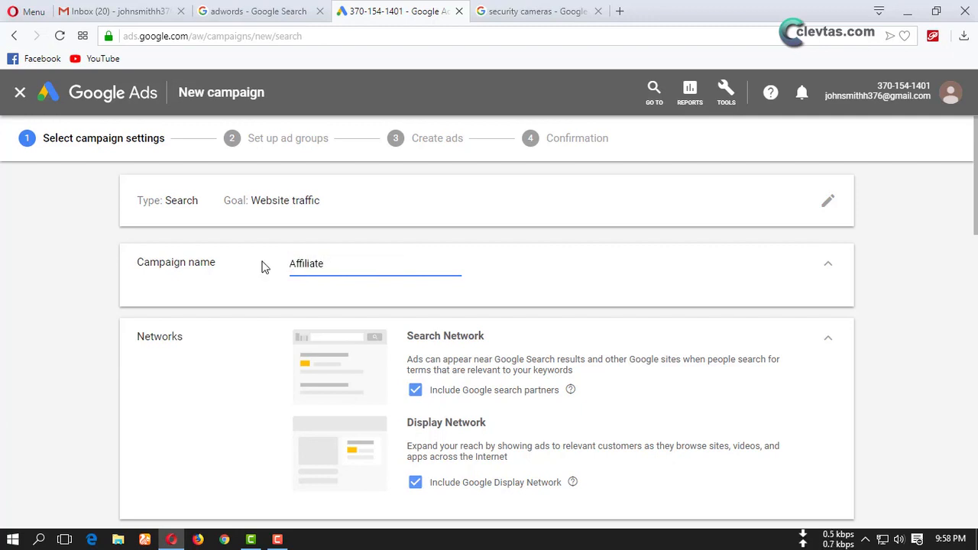
double_click(163, 263)
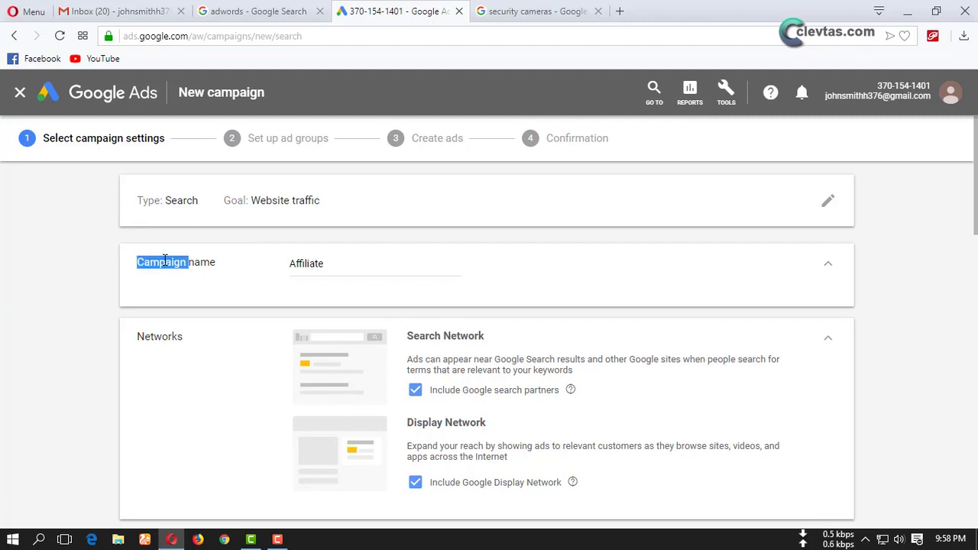
left_click(343, 268)
type("Campaign")
left_click(516, 274)
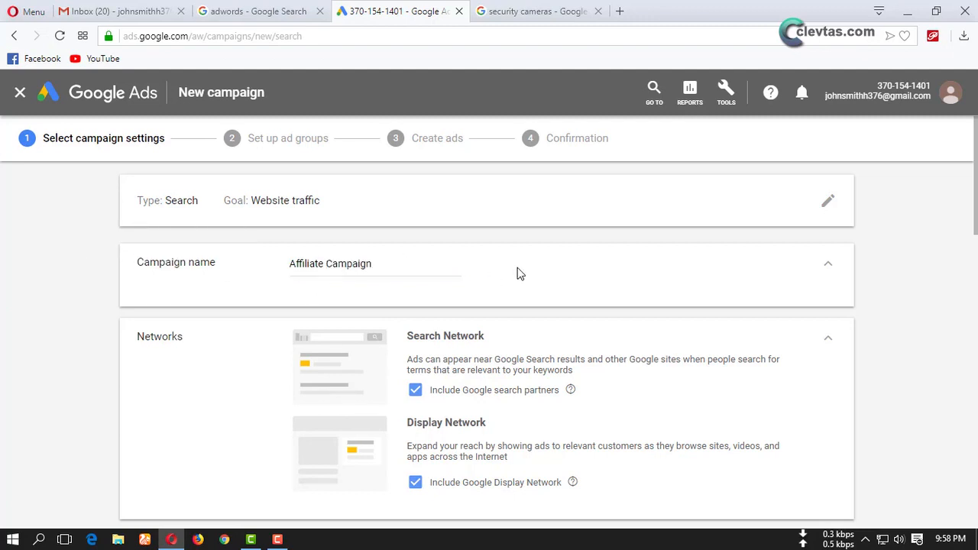
Step: Choose to enter another location for the campaign and target the country United States
scroll(336, 313, "down", 2)
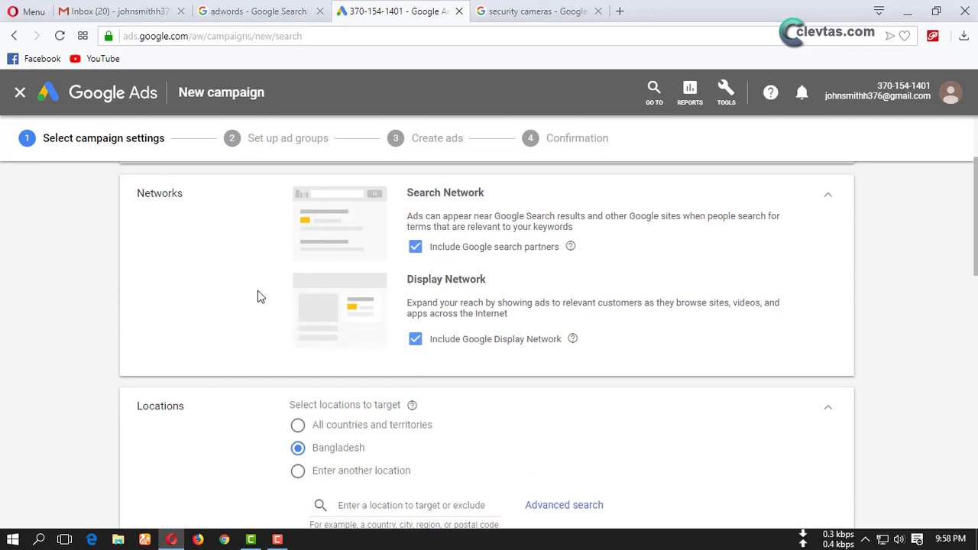
scroll(344, 283, "up", 1)
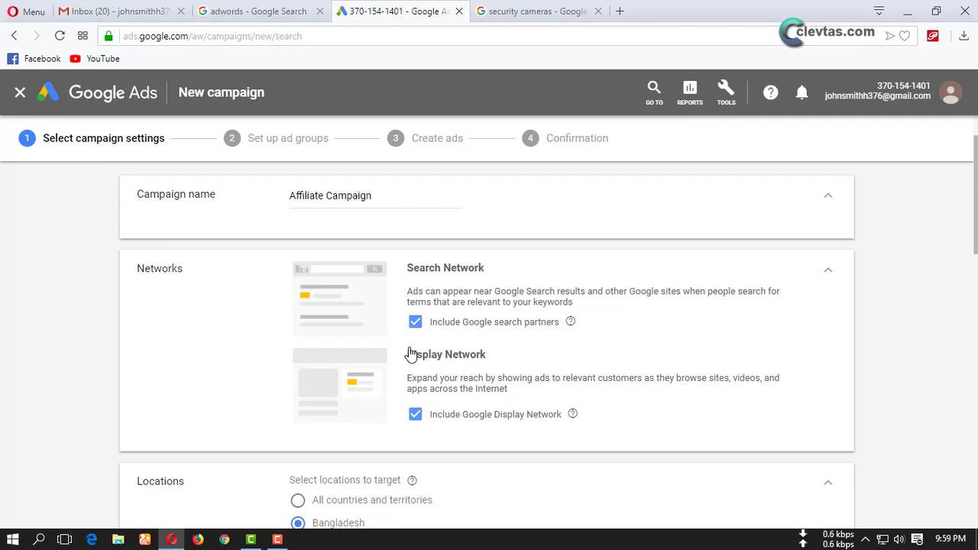
scroll(413, 324, "down", 3)
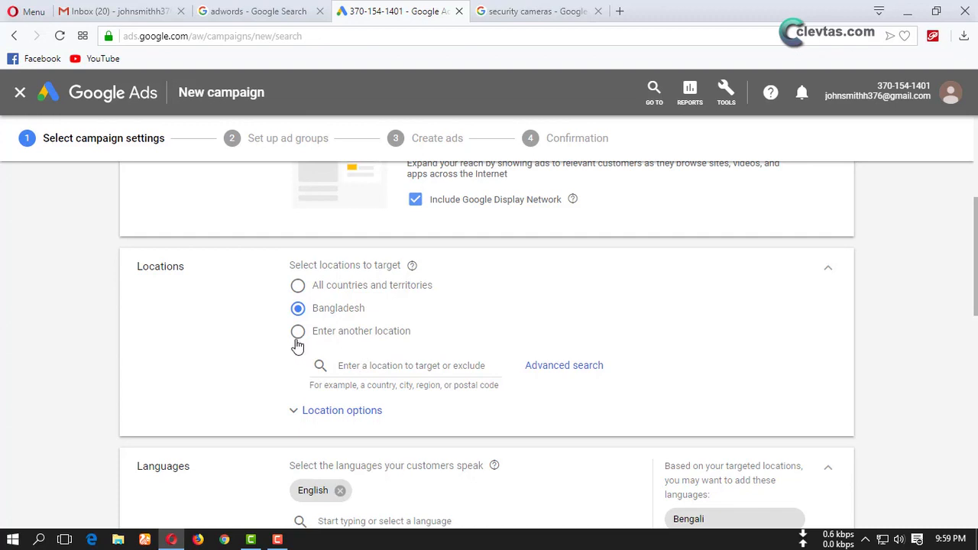
left_click(374, 362)
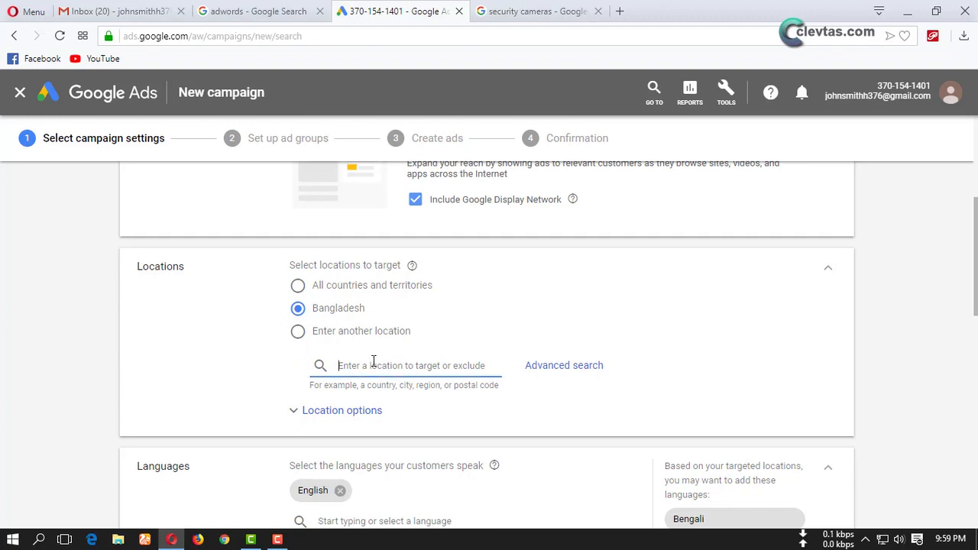
left_click(299, 334)
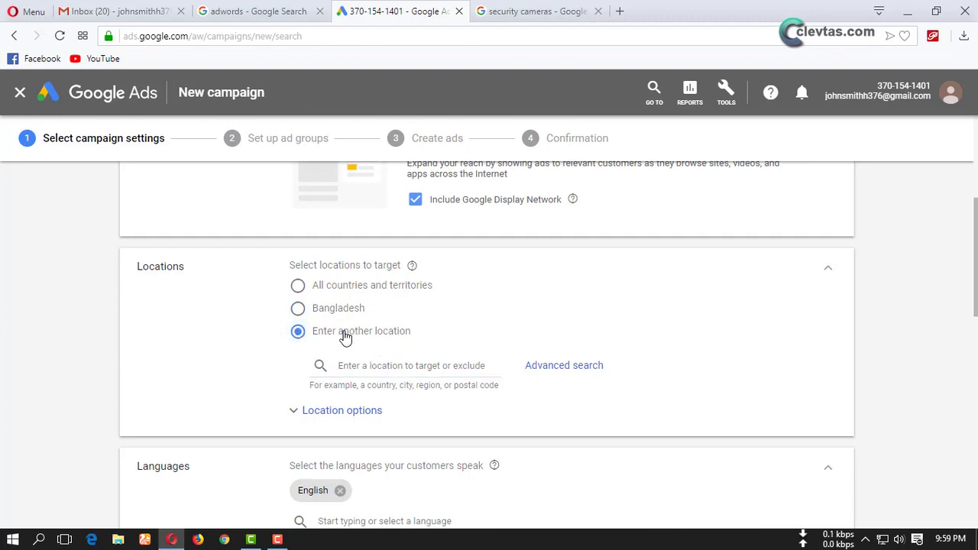
left_click(367, 366)
type("uni")
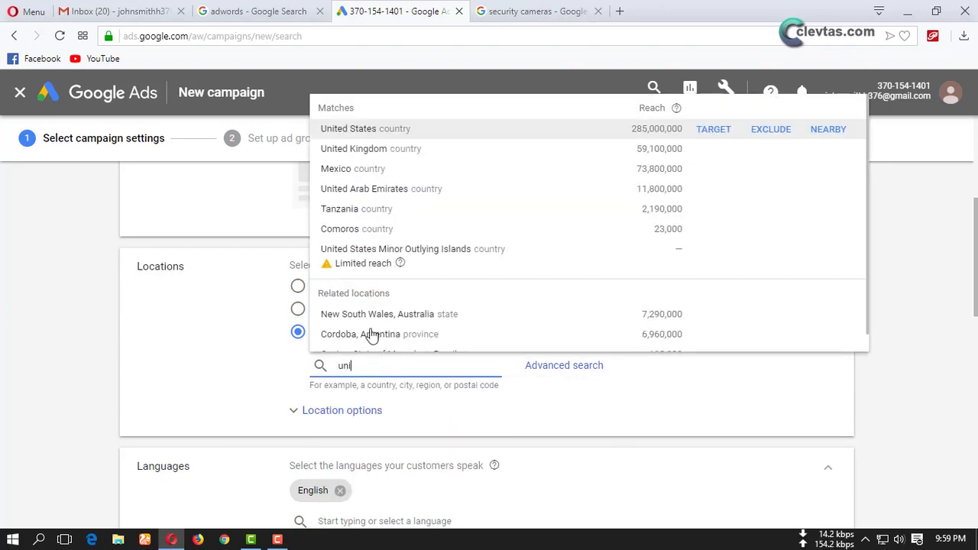
left_click(382, 131)
Step: Examine the list of languages that the campaign's customers can speak without changing the selection
scroll(413, 382, "down", 1)
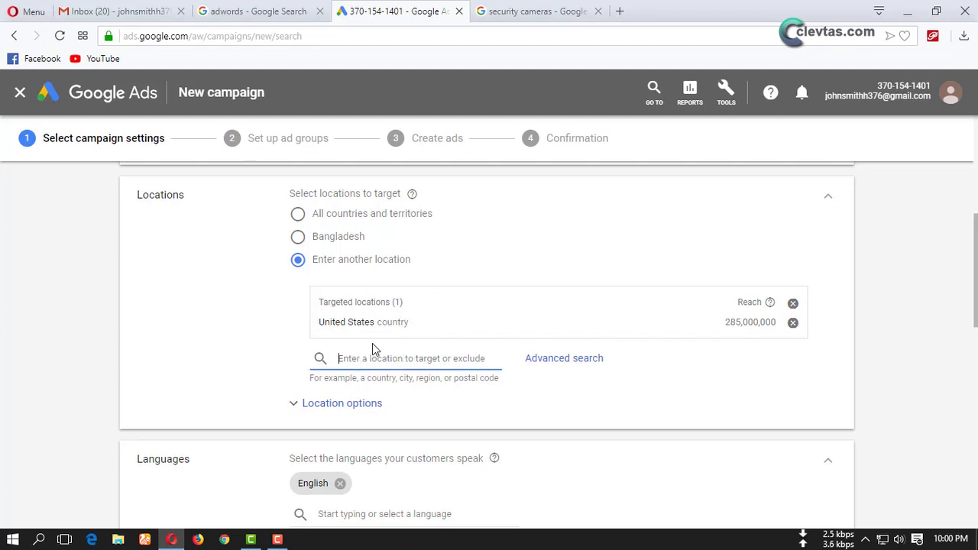
scroll(372, 344, "down", 3)
scroll(406, 248, "up", 1)
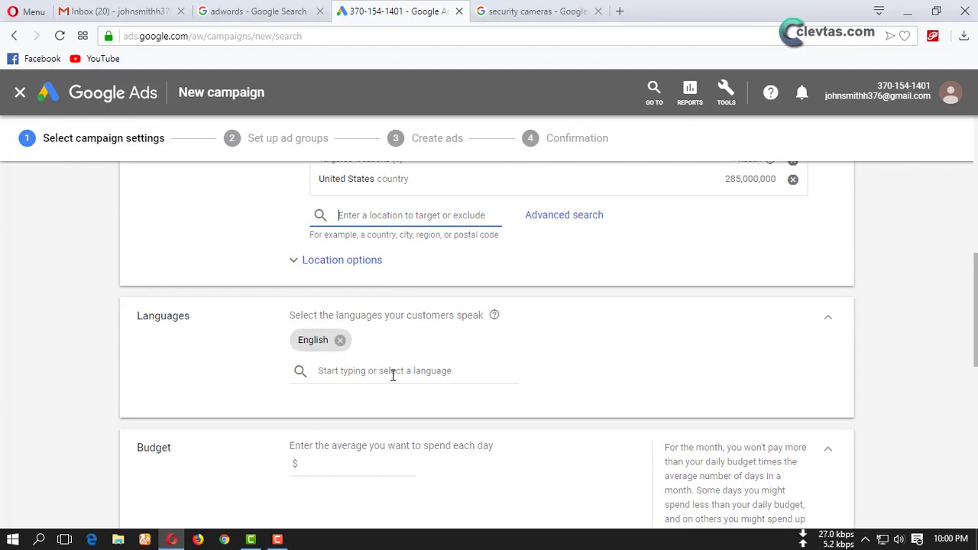
left_click(335, 373)
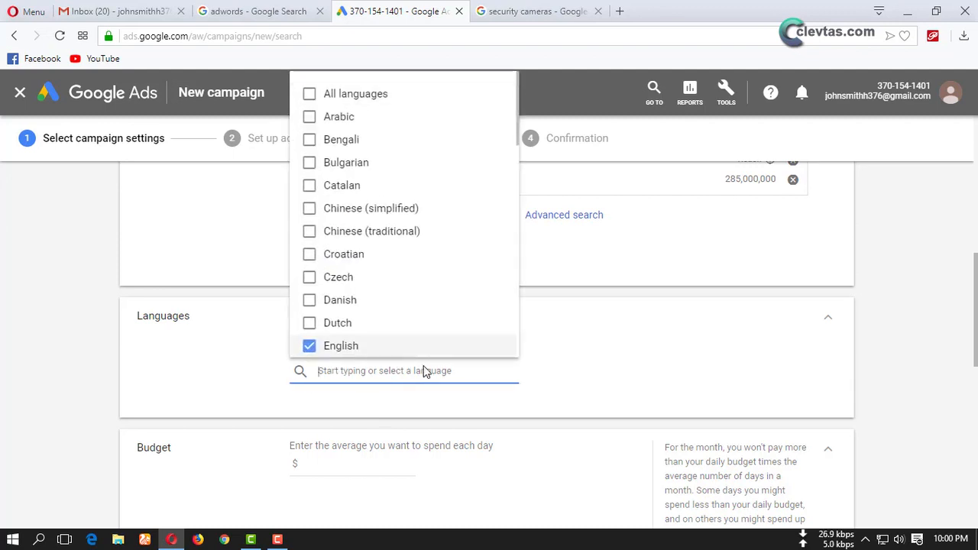
left_click(240, 393)
Step: Set the campaign's average daily budget to $5
scroll(320, 351, "down", 2)
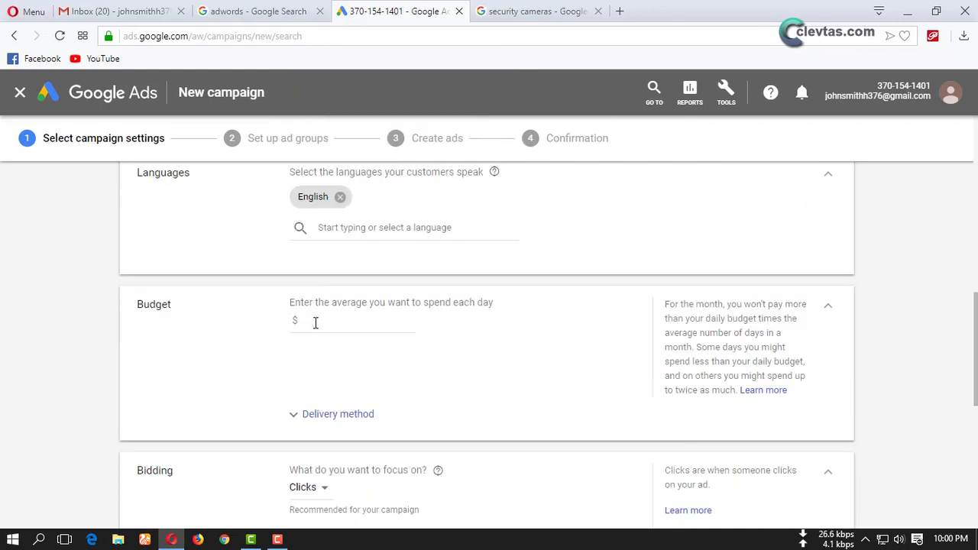
left_click(314, 322)
left_click(294, 356)
scroll(313, 358, "down", 1)
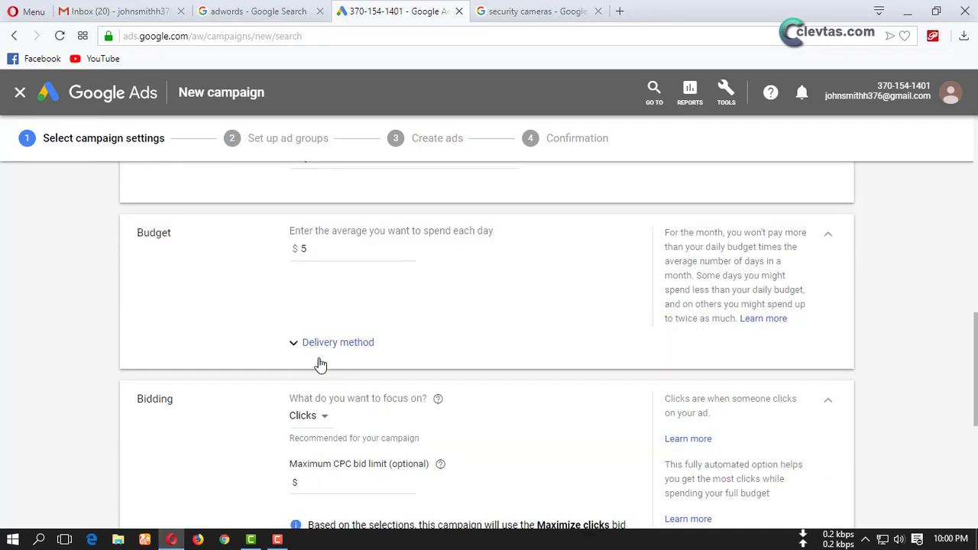
Step: Check the budget's delivery method options and collapse them again without changing the selection
left_click(299, 413)
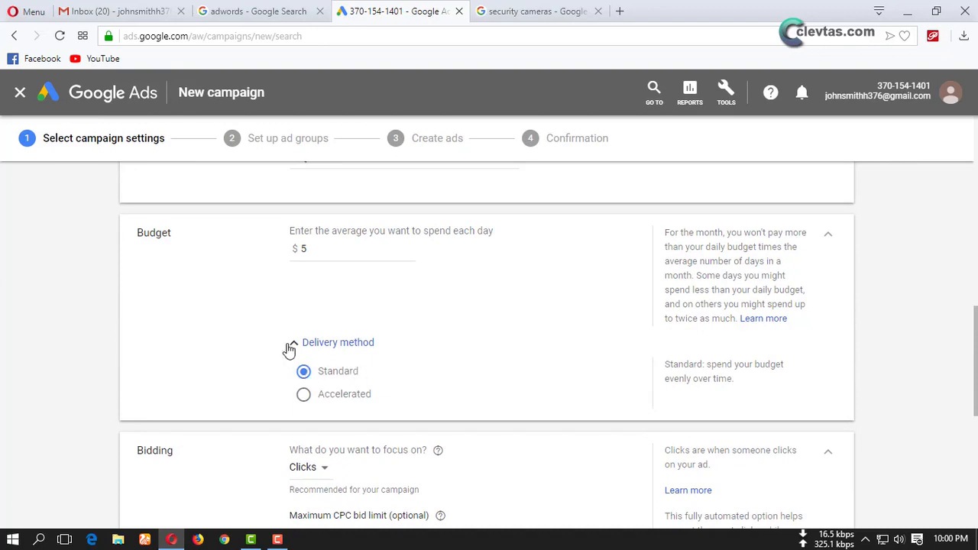
left_click(302, 343)
scroll(172, 327, "down", 1)
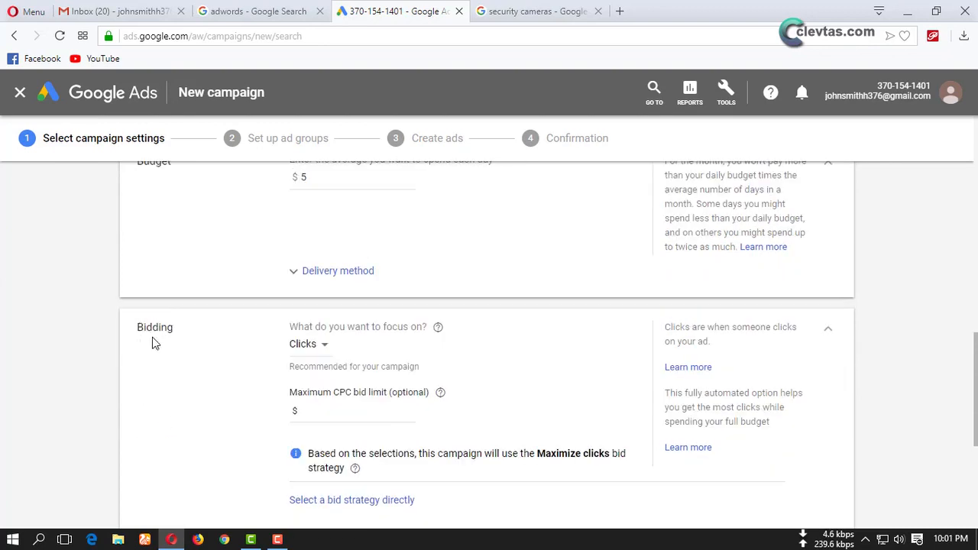
scroll(324, 348, "up", 1)
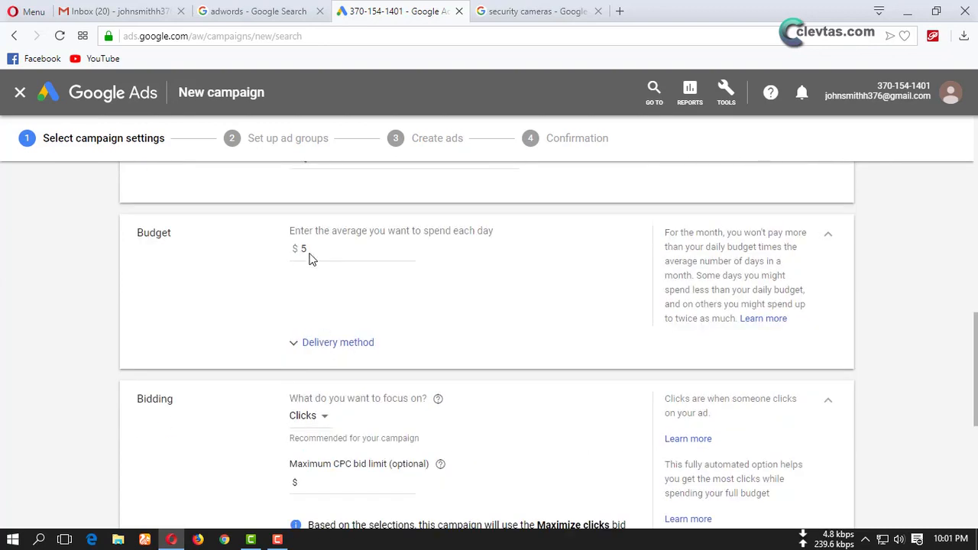
Step: Leave the maximum CPC bid limit empty and switch Bidding to selecting a bid strategy directly, keeping Maximize clicks
scroll(320, 266, "down", 2)
left_click(325, 339)
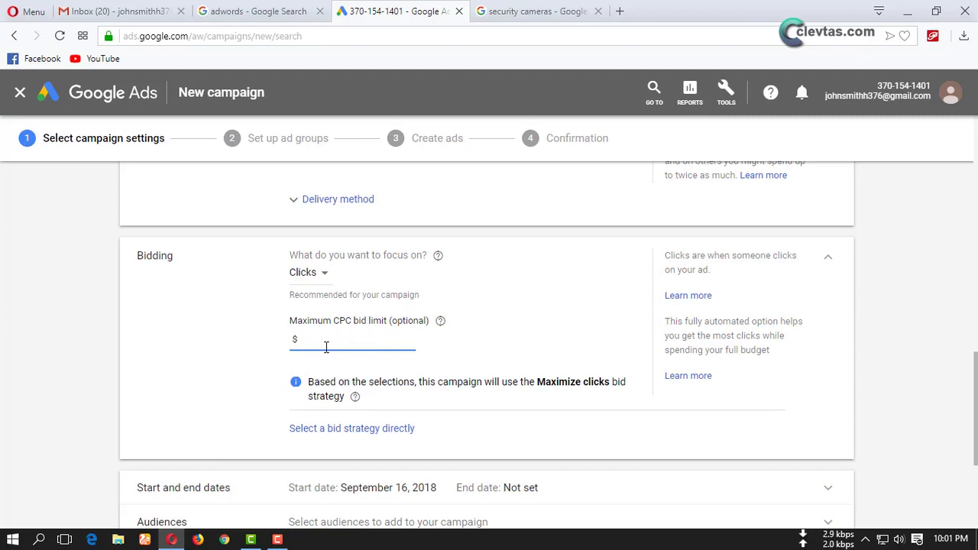
left_click(451, 348)
scroll(375, 338, "down", 2)
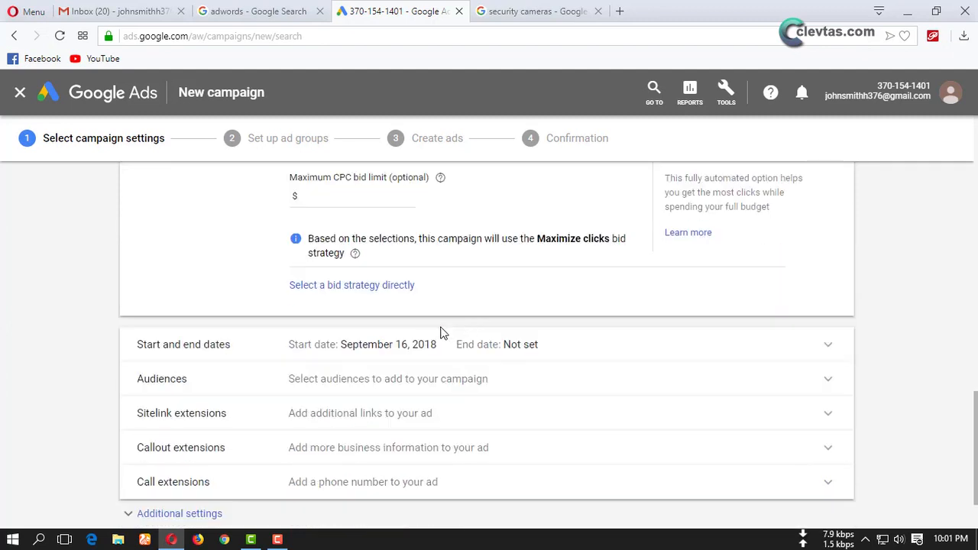
left_click(340, 283)
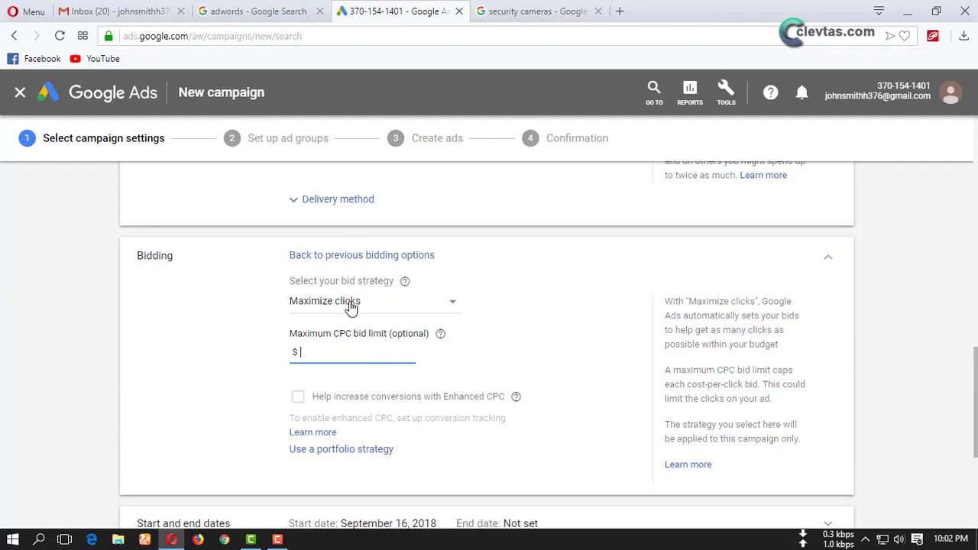
Step: Set the campaign's end date to Sep 19, 2018
scroll(349, 306, "down", 2)
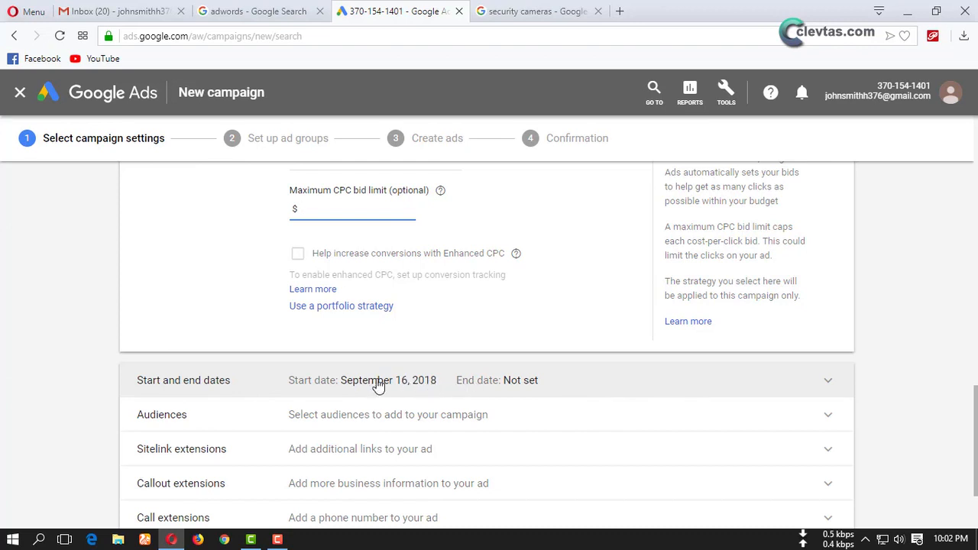
left_click(521, 385)
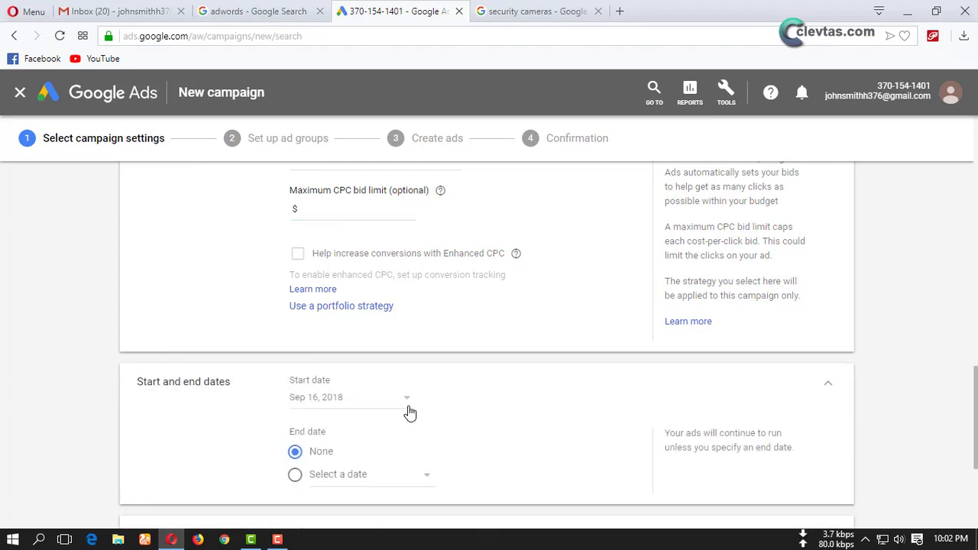
scroll(407, 410, "down", 1)
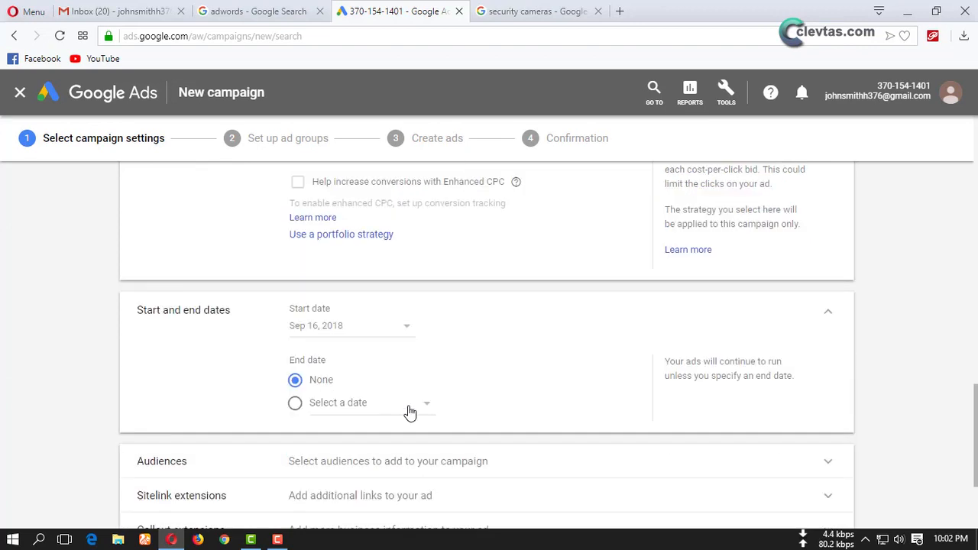
left_click(295, 405)
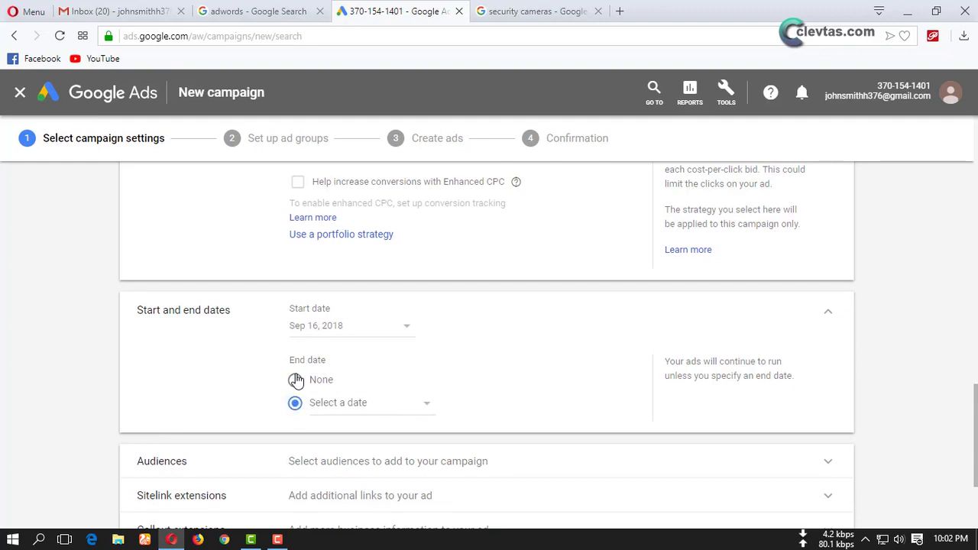
left_click(357, 405)
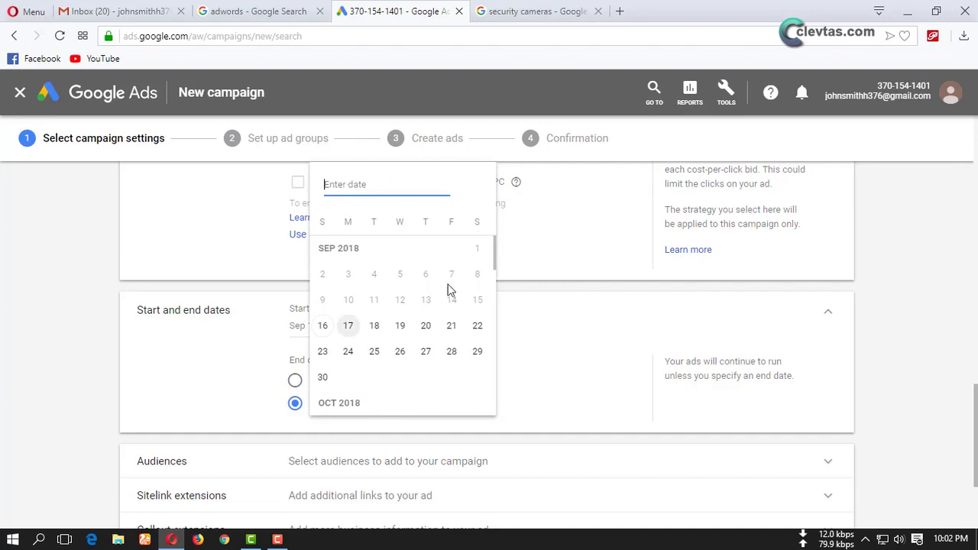
left_click(400, 327)
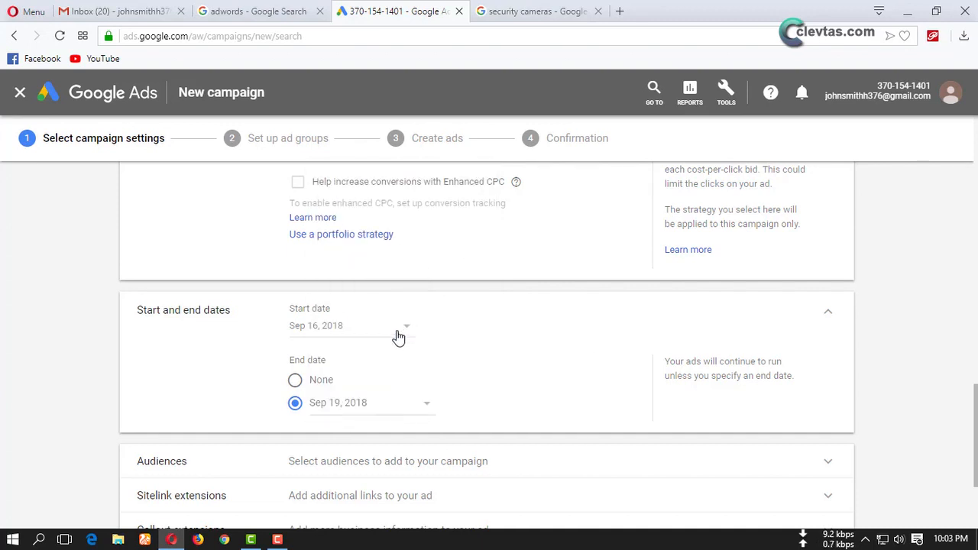
Step: Expand the additional campaign settings, leave them unchanged, and save the campaign settings to continue to the ad group setup
scroll(306, 360, "down", 2)
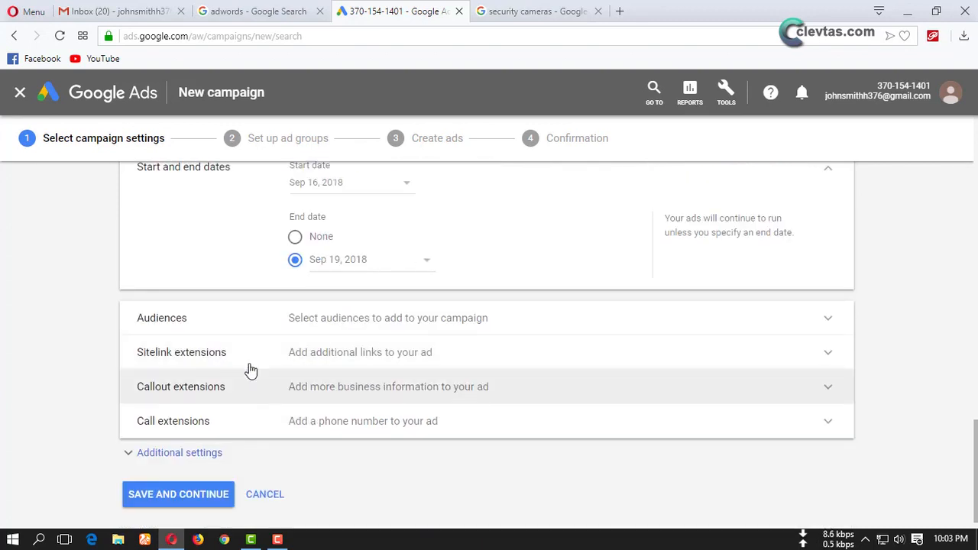
scroll(166, 380, "up", 1)
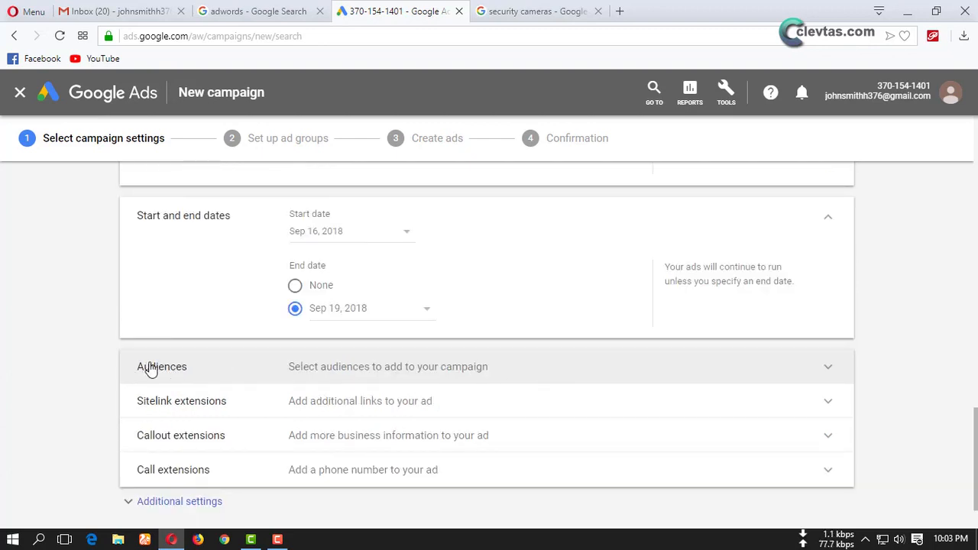
scroll(304, 377, "down", 1)
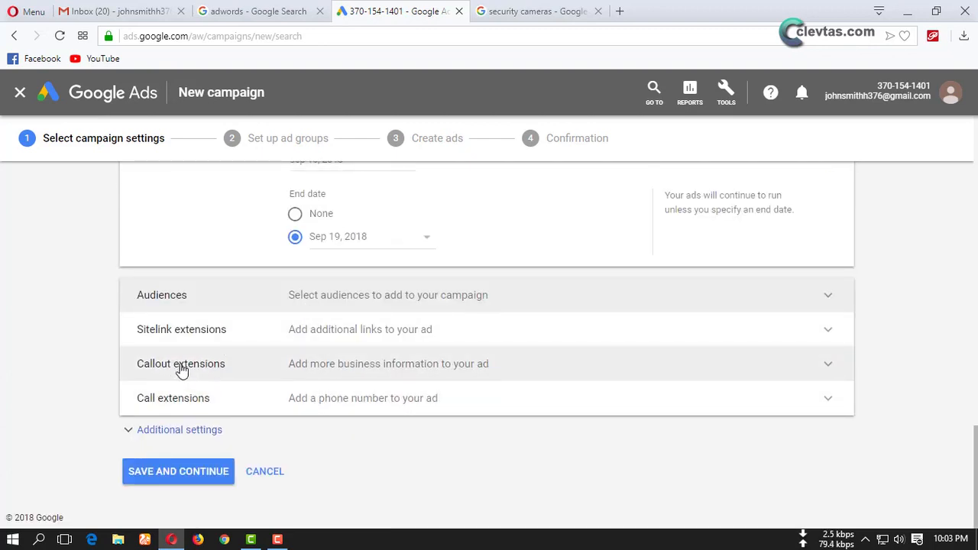
left_click(177, 432)
scroll(240, 398, "down", 2)
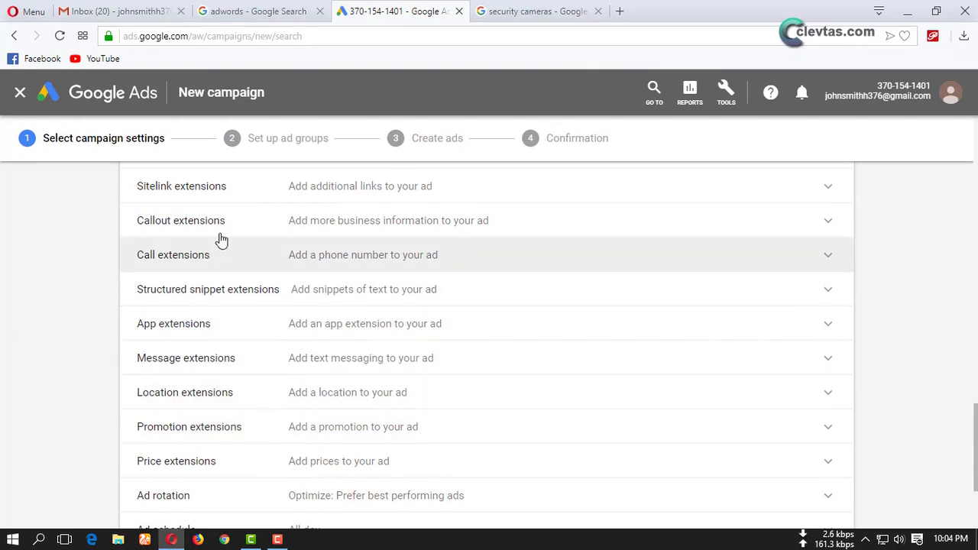
scroll(199, 359, "down", 3)
left_click(181, 472)
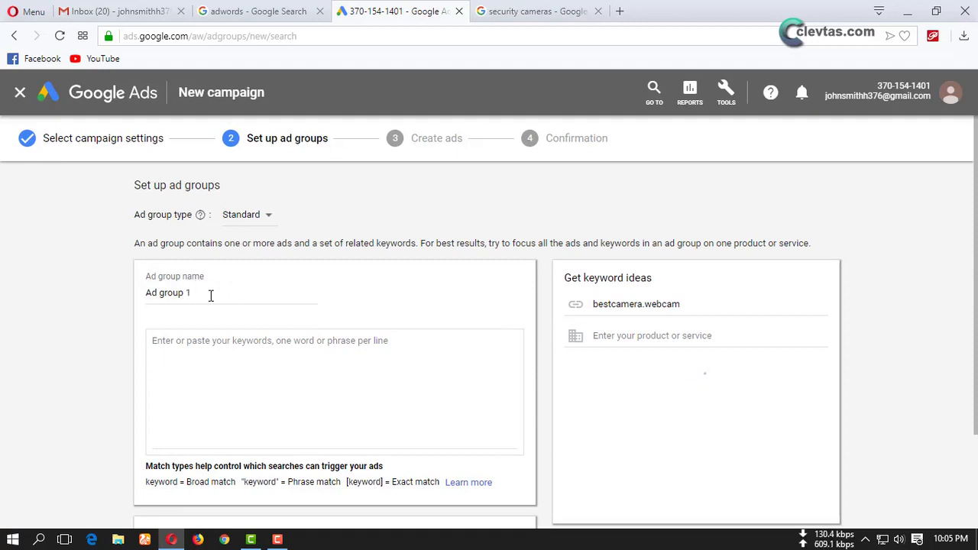
Step: Change the ad group name to "group 1"
left_click_drag(197, 293, 138, 297)
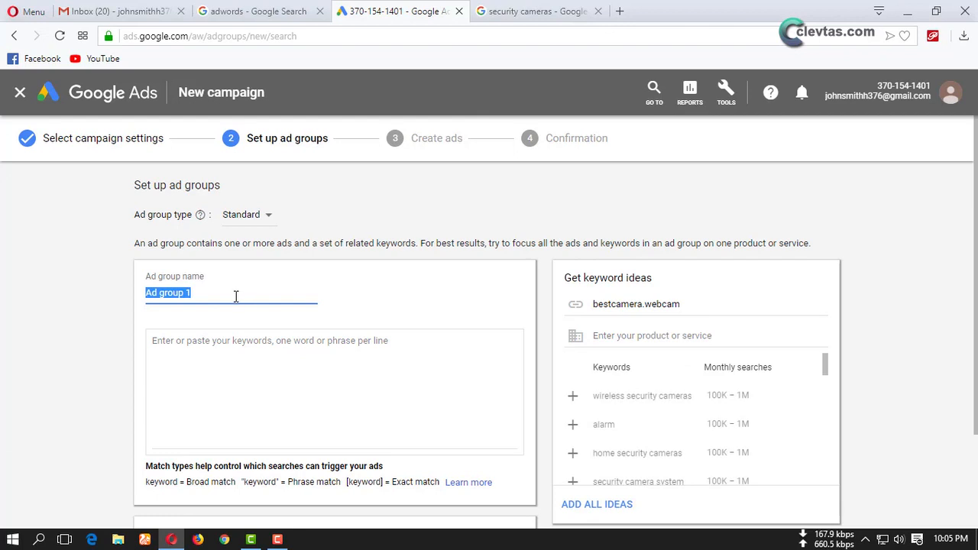
left_click(157, 296)
key("BackSpace")
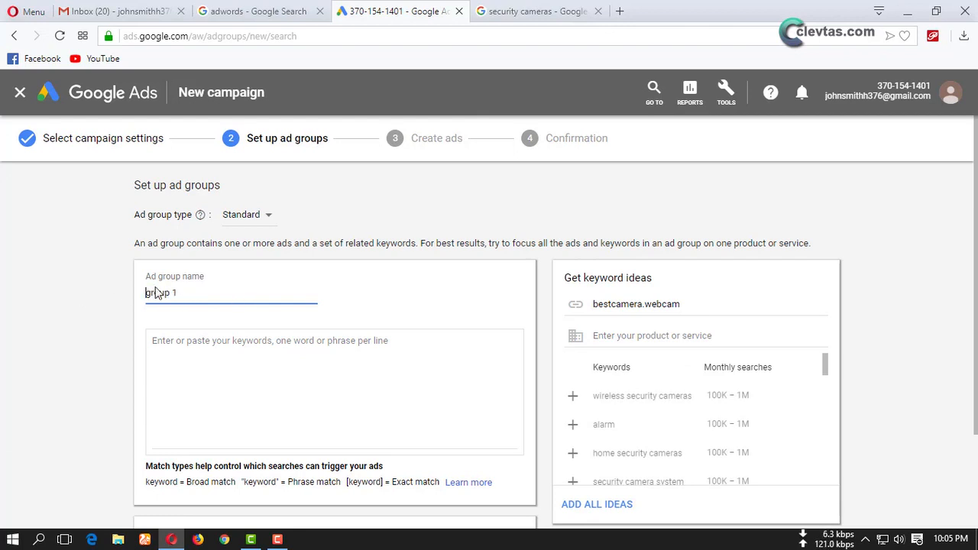
left_click(211, 293)
Step: Look at the ads in the Google results for security cameras and return to the ad group setup
left_click(464, 380)
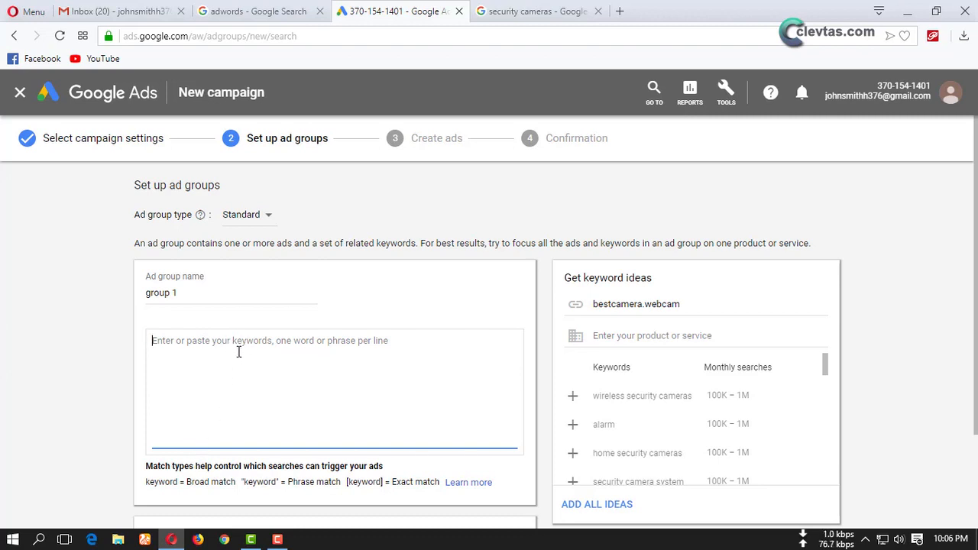
left_click(534, 11)
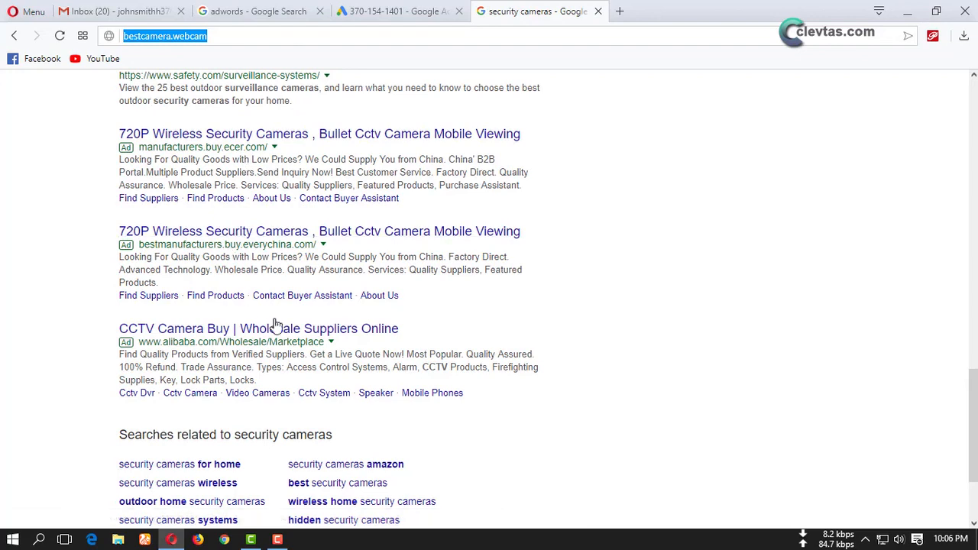
left_click(397, 10)
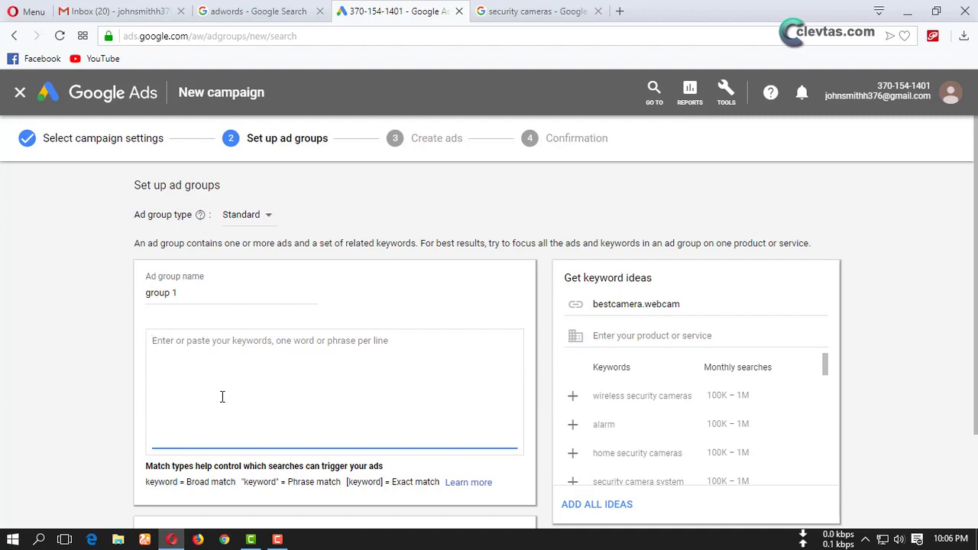
Step: Get keyword ideas for the product "security cameras" and browse the suggested keywords
left_click(635, 345)
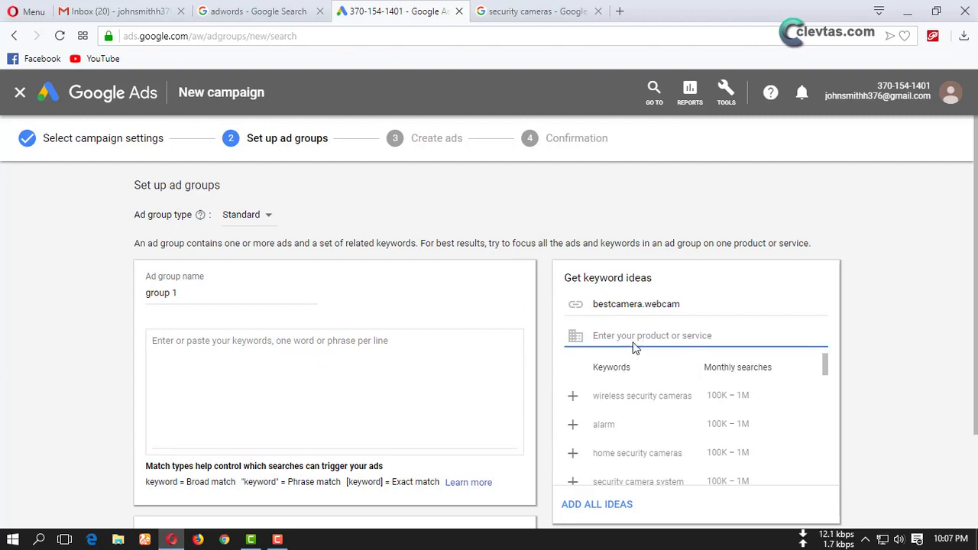
type("security cameras")
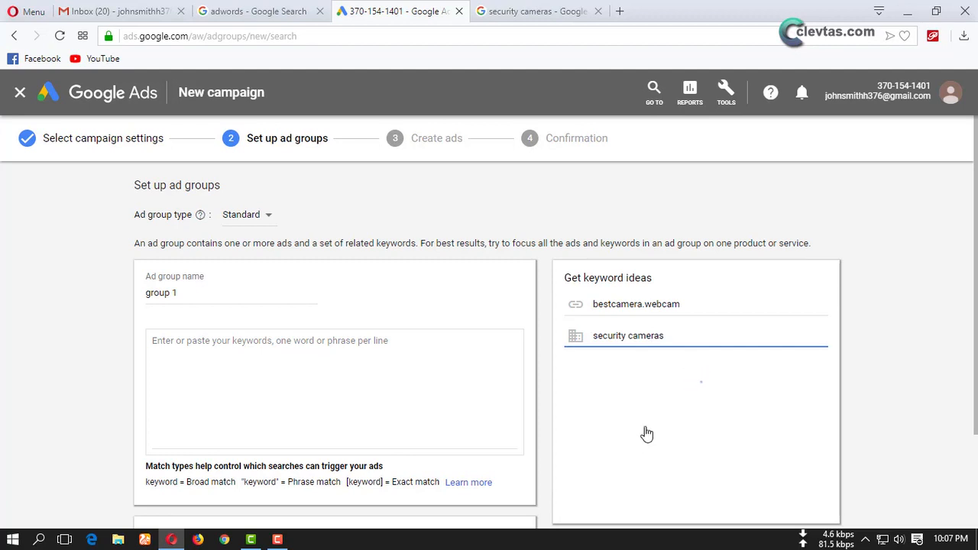
scroll(646, 435, "up", 2)
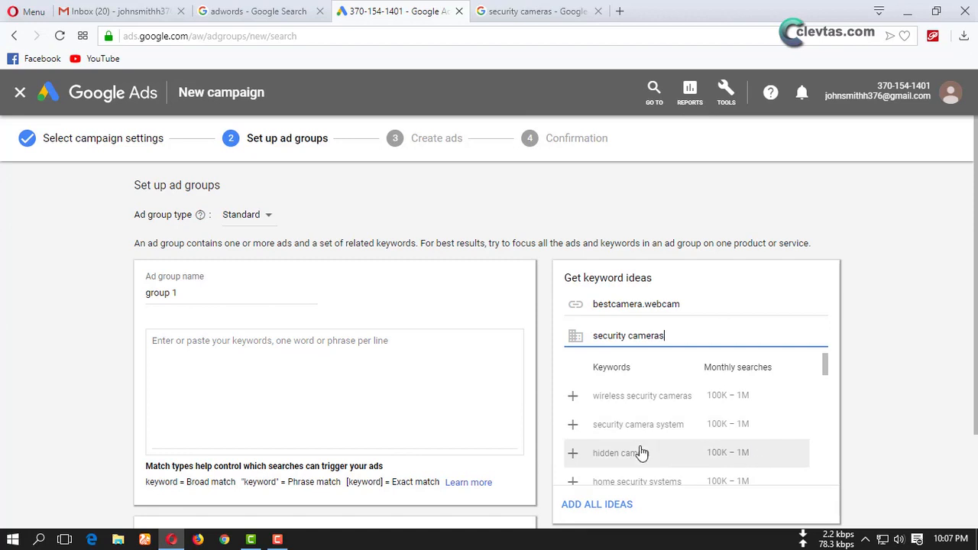
scroll(638, 428, "down", 1)
scroll(620, 443, "down", 1)
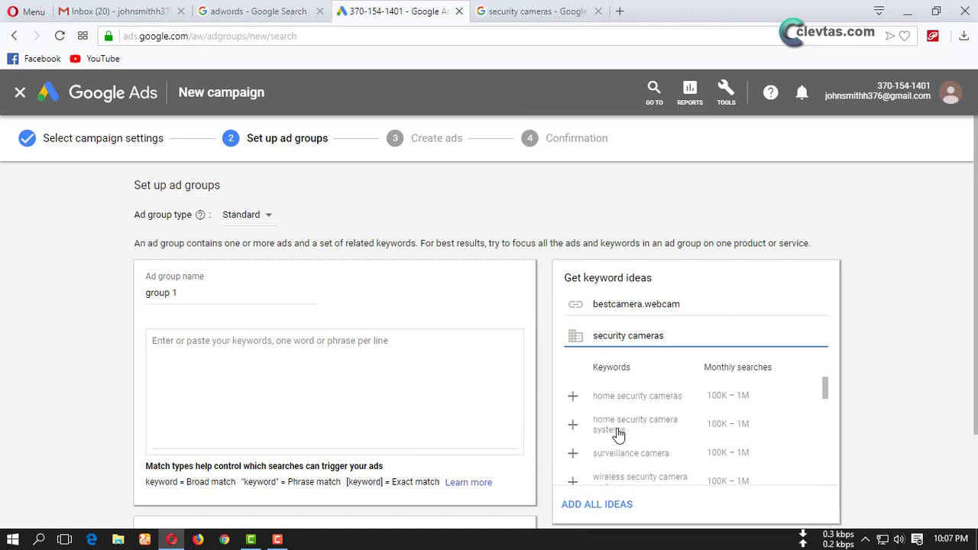
Step: Add the suggested keywords security camera system, wireless security cameras, home security systems and home security cameras to the ad group
scroll(618, 448, "up", 2)
left_click(573, 425)
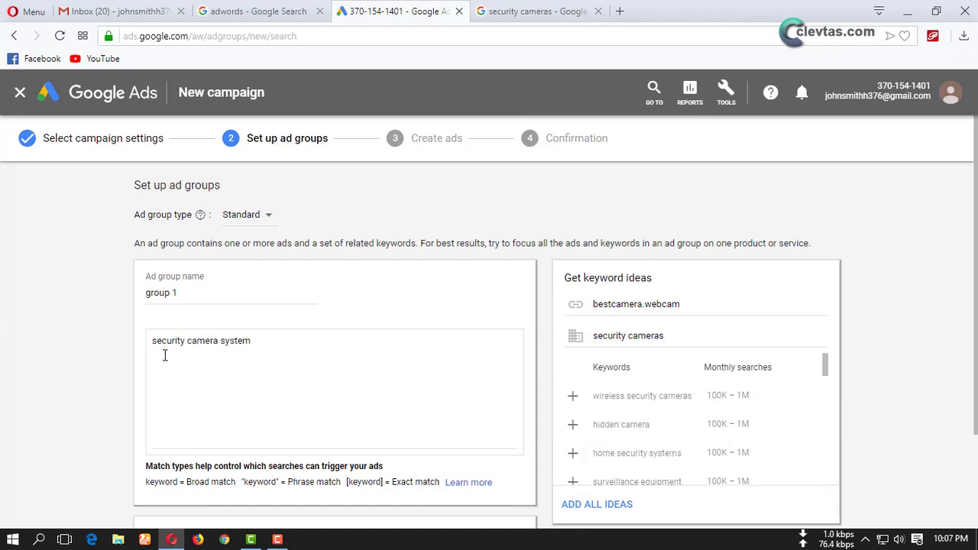
left_click(574, 396)
left_click(573, 424)
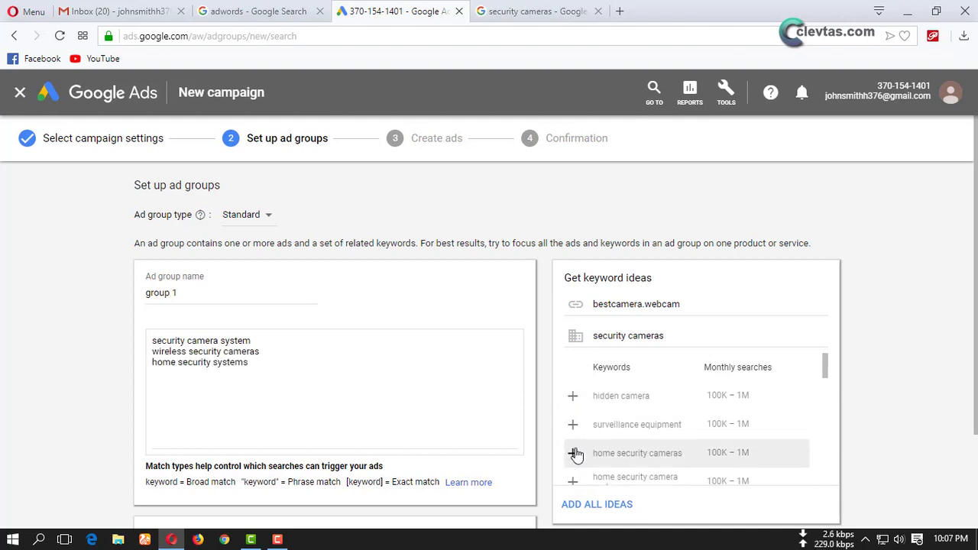
left_click(573, 453)
scroll(579, 459, "down", 1)
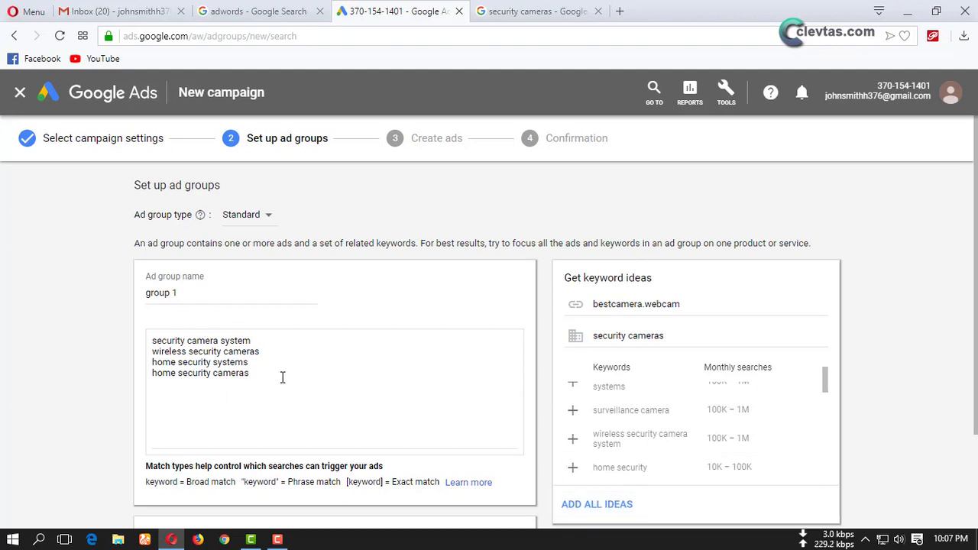
left_click_drag(282, 377, 120, 343)
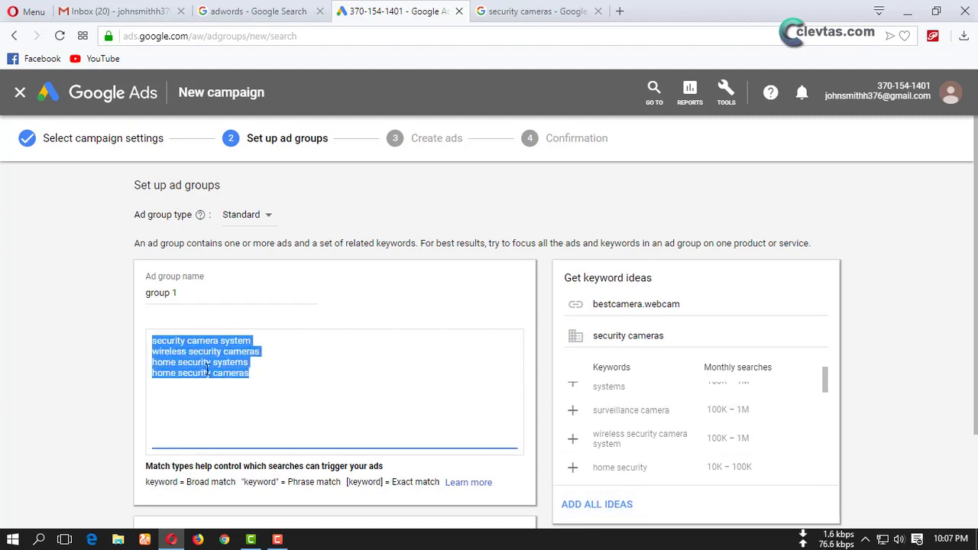
left_click_drag(264, 368, 133, 340)
left_click_drag(256, 375, 129, 343)
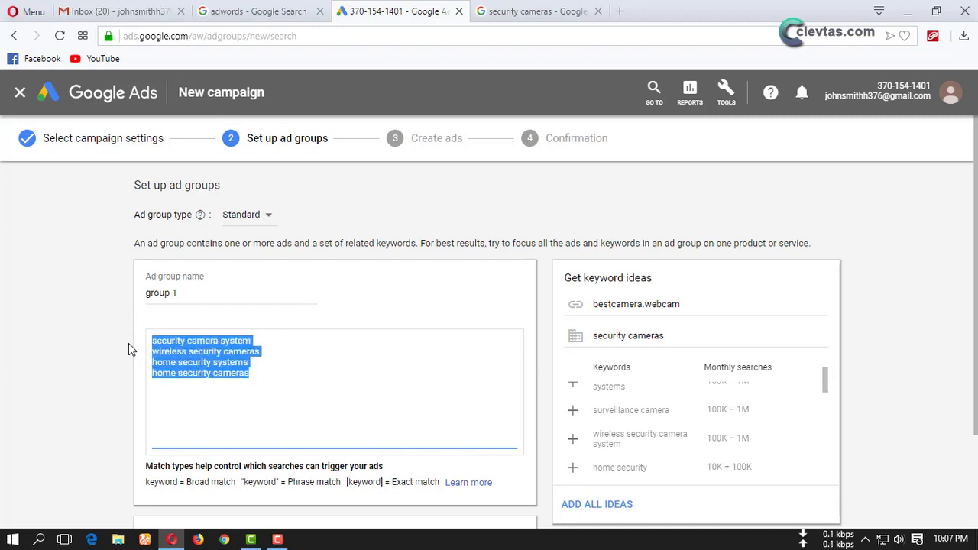
left_click(216, 373)
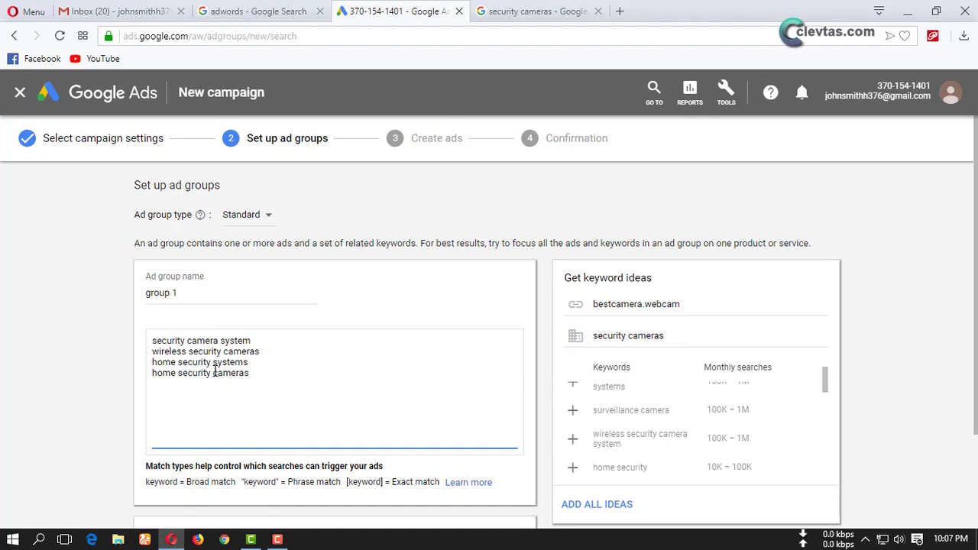
Step: Examine where ads appear on the Google results page for security cameras, from its start to the lower results, and return to the campaign
left_click(535, 12)
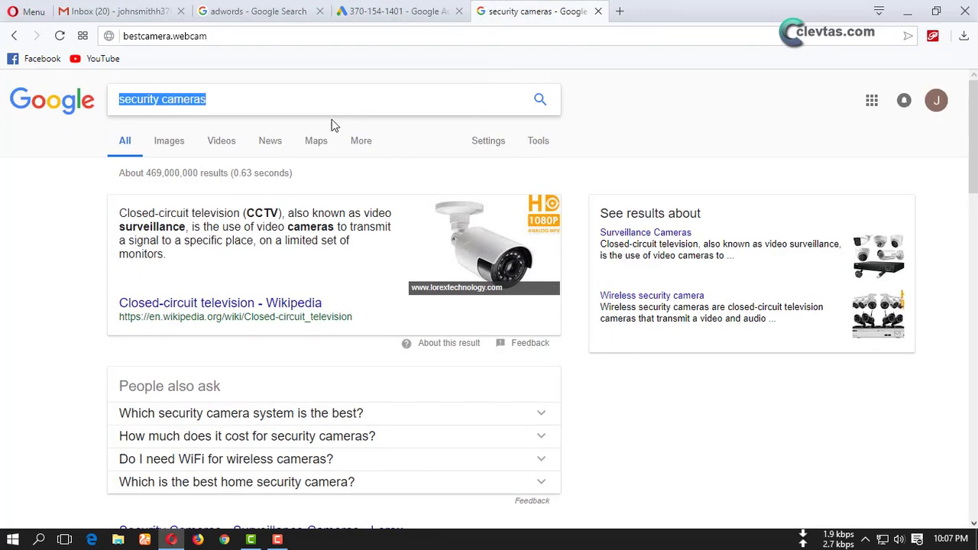
scroll(35, 382, "down", 14)
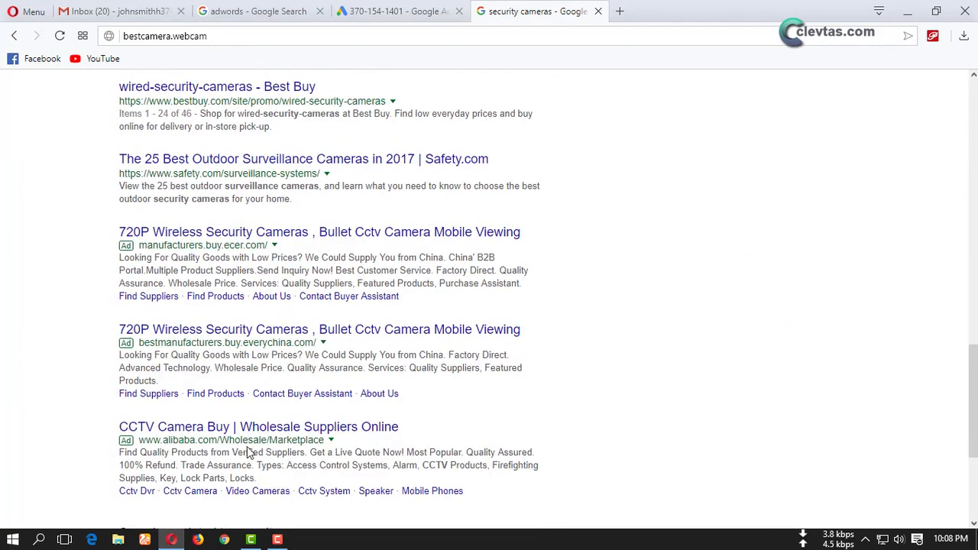
key("ctrl+Tab")
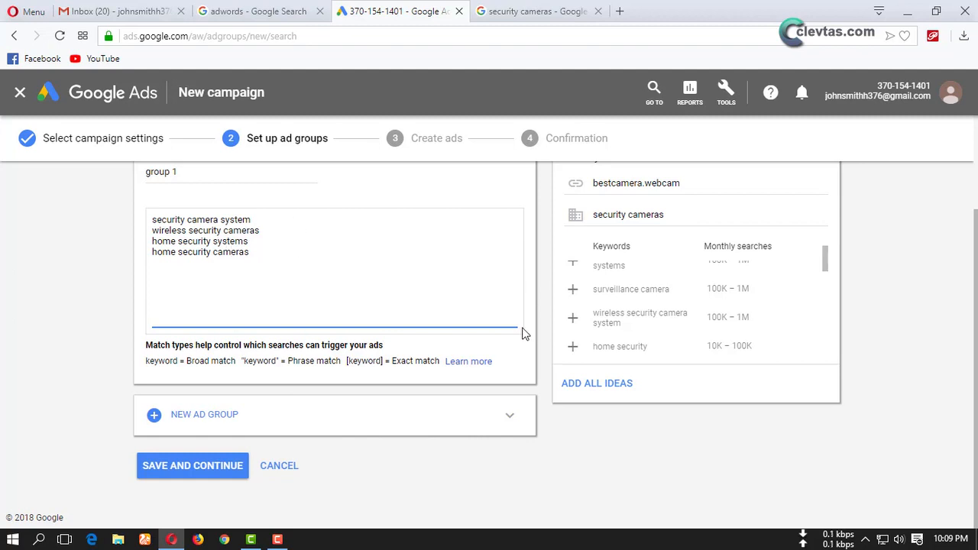
Step: Save the ad group with its keywords and start a new text ad for group 1
left_click(198, 468)
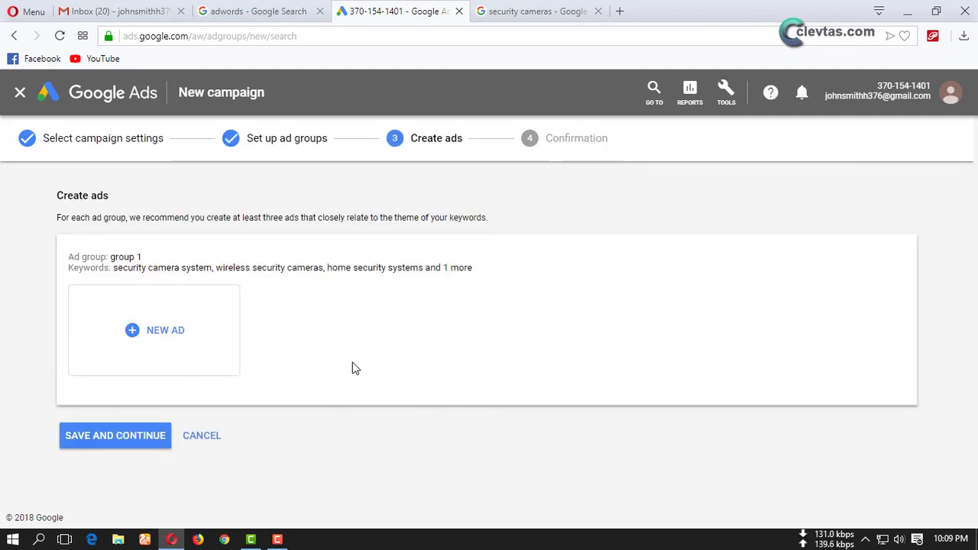
left_click(145, 338)
scroll(284, 349, "down", 2)
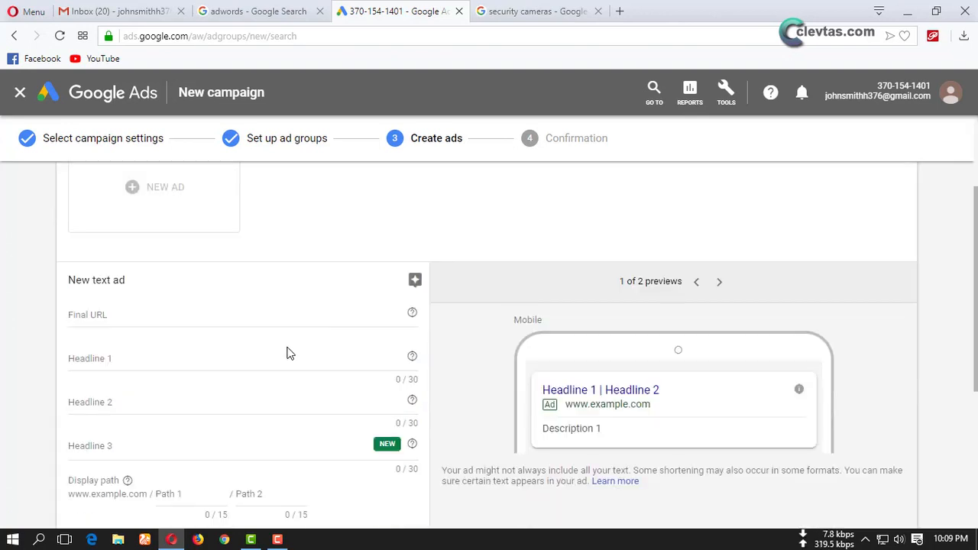
left_click(129, 313)
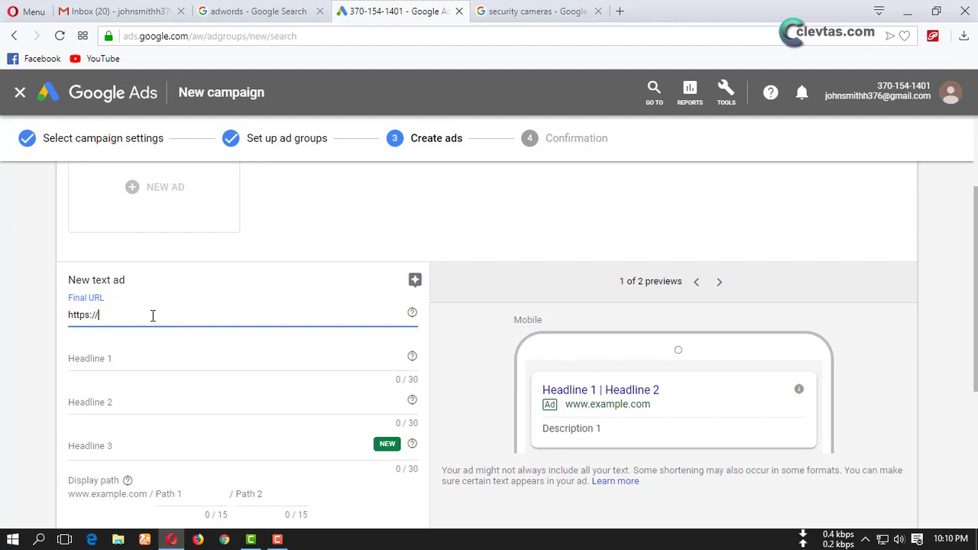
left_click(532, 11)
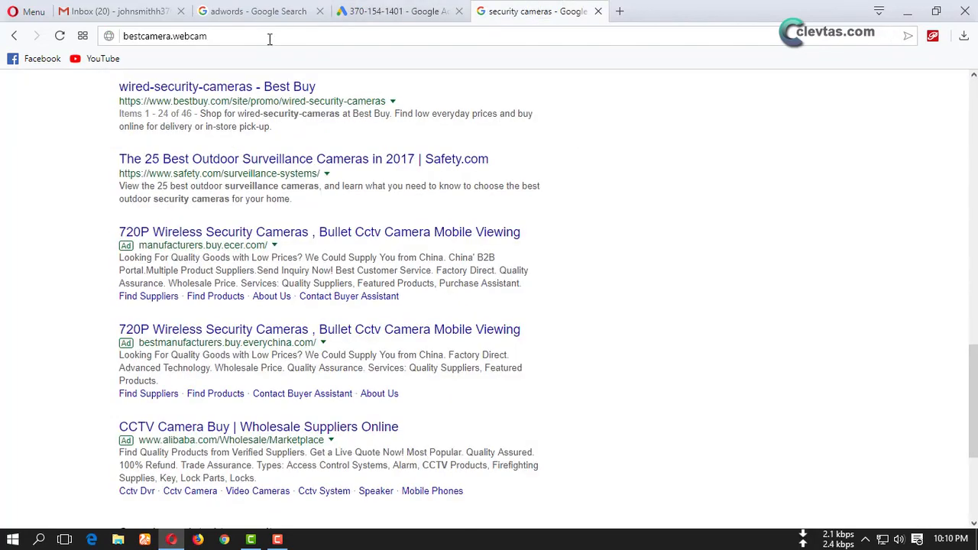
left_click_drag(209, 37, 124, 40)
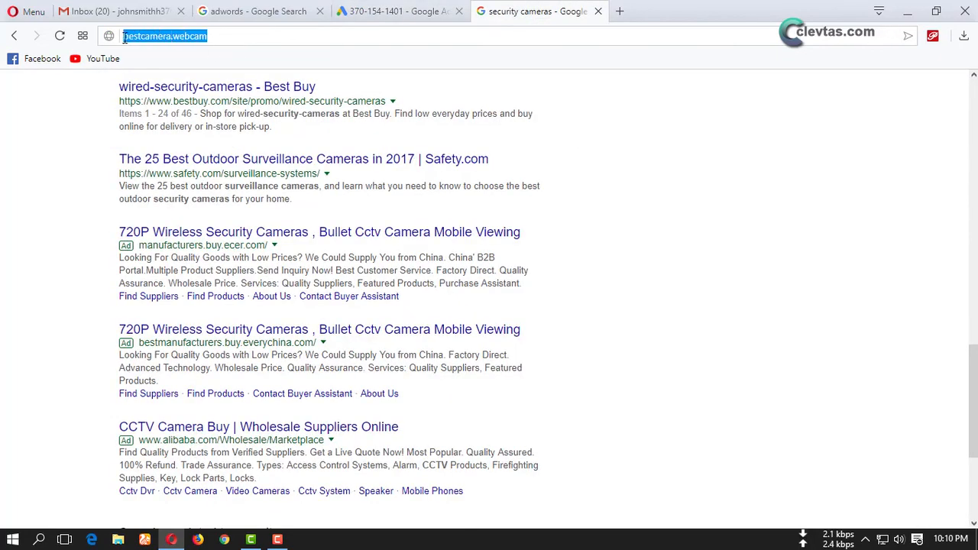
key("ctrl+c")
key("ctrl+Tab")
key("ctrl+v")
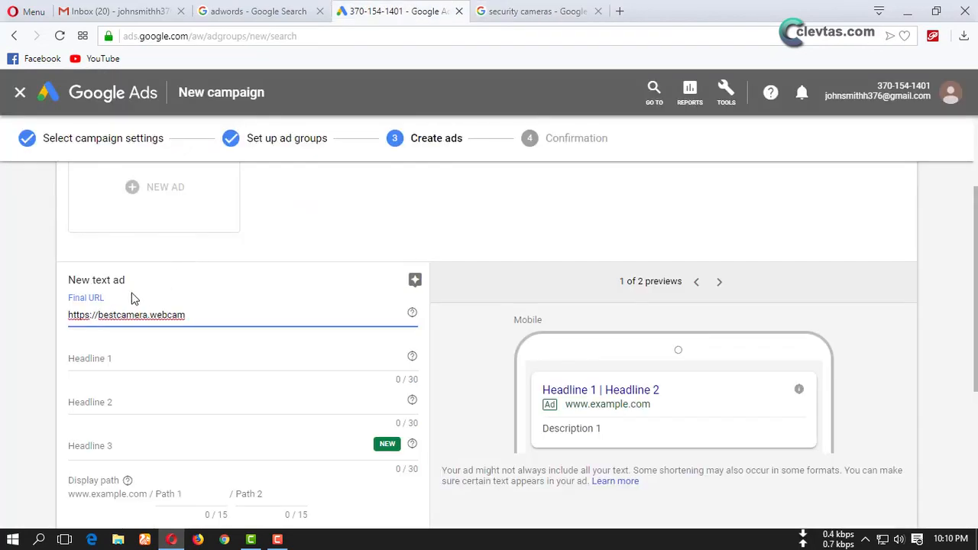
Step: Enter "Best Security Cameras" as the ad's Headline 1
left_click(107, 359)
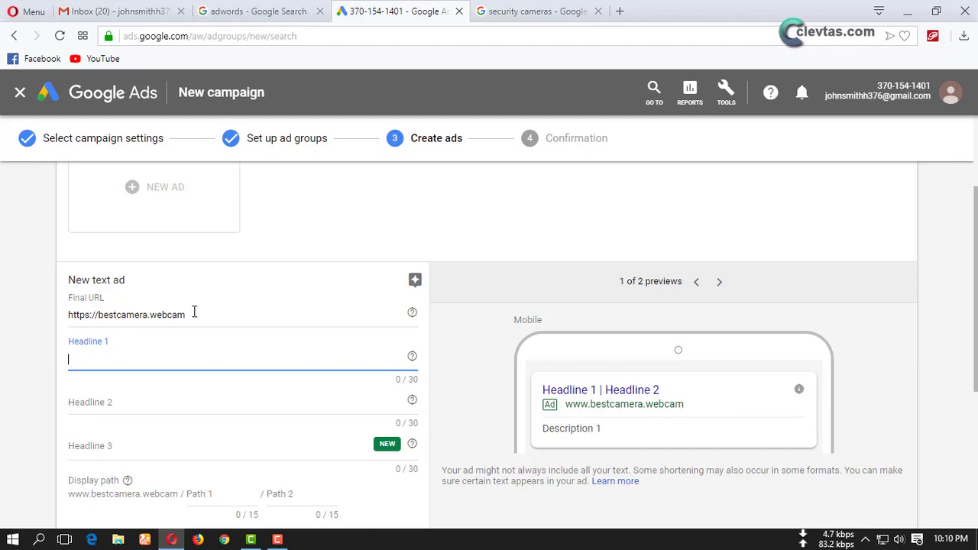
left_click_drag(194, 314, 44, 318)
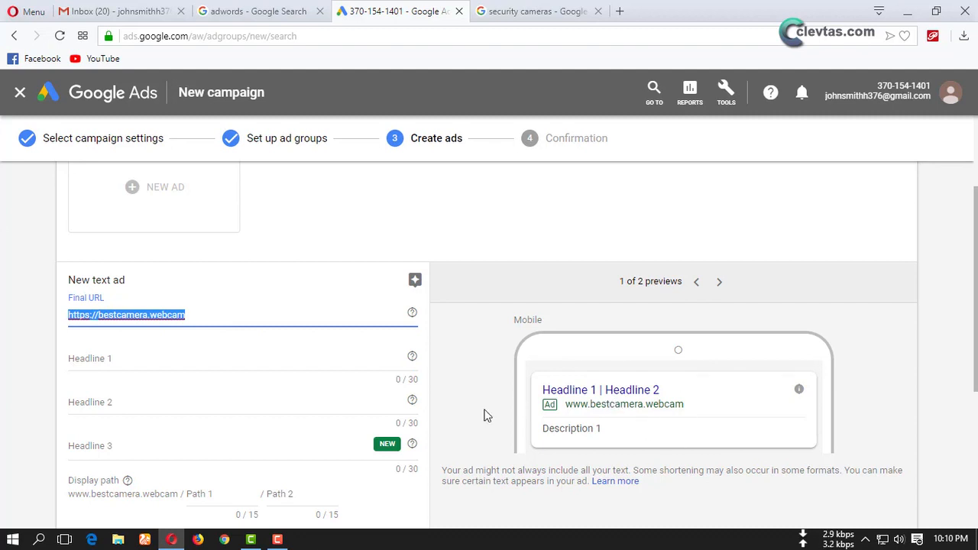
left_click(84, 363)
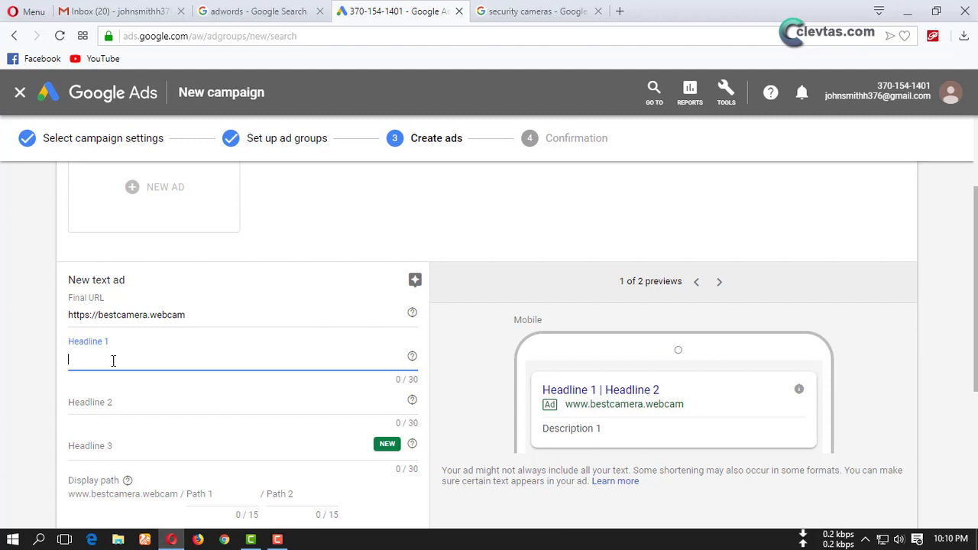
type("Best Security cameras")
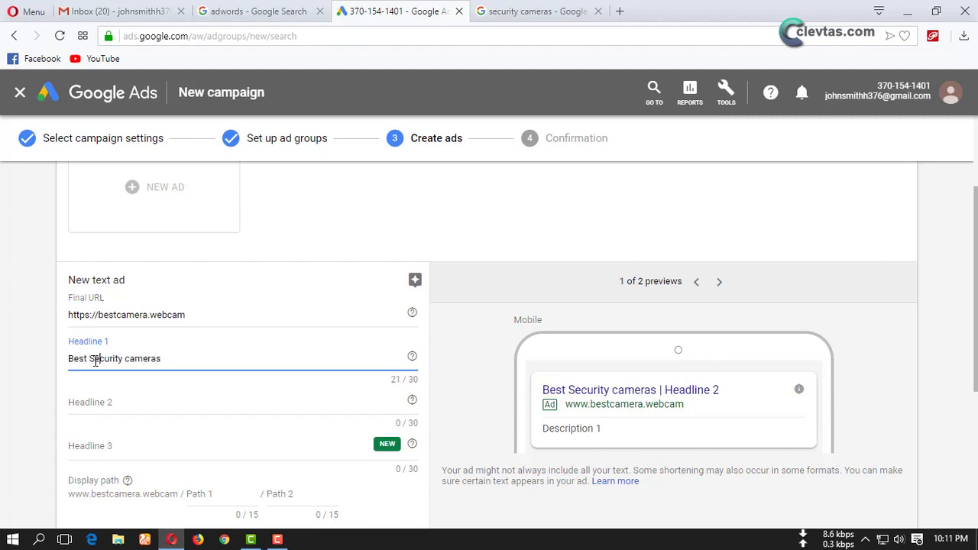
key("BackSpace")
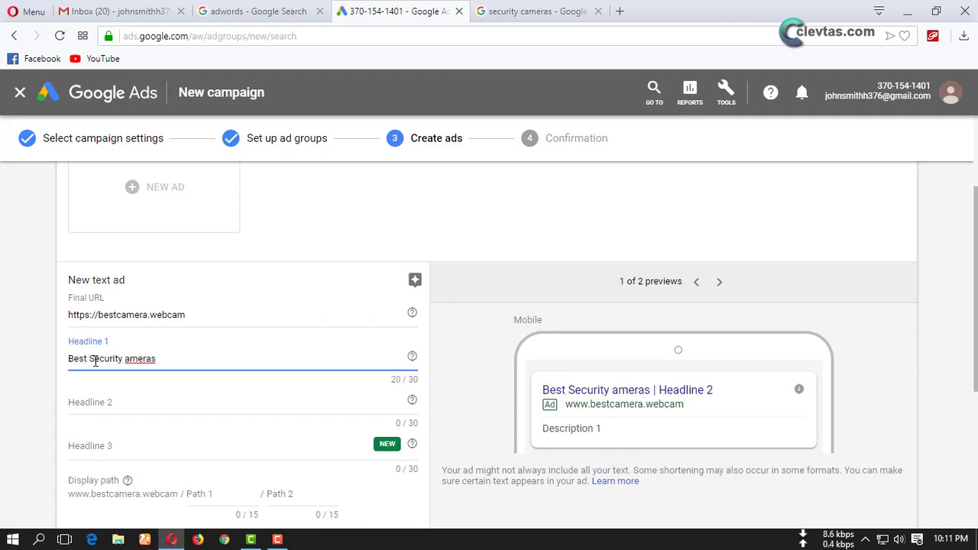
type("C")
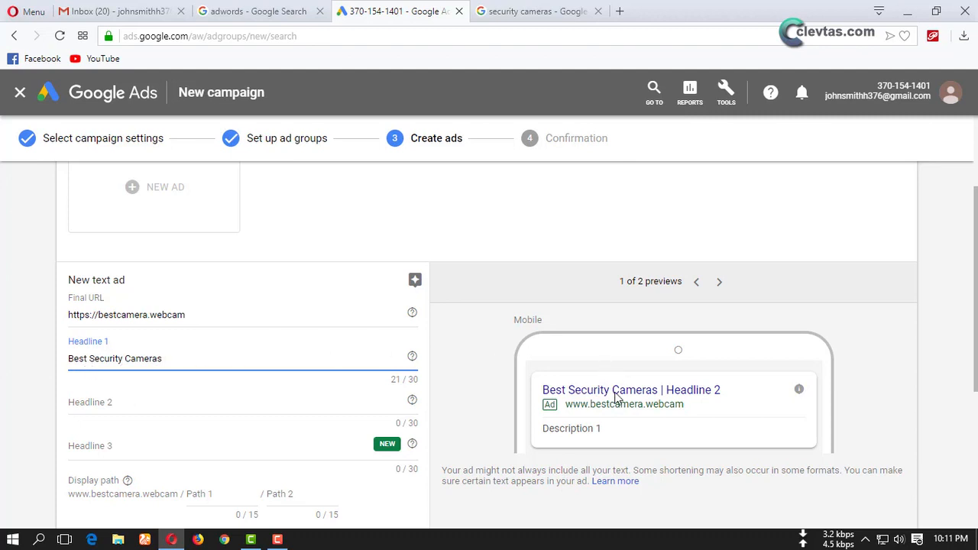
Step: Set Headline 2 to "Quality Assured, 100% Refund", with a comma between the two phrases
left_click(128, 403)
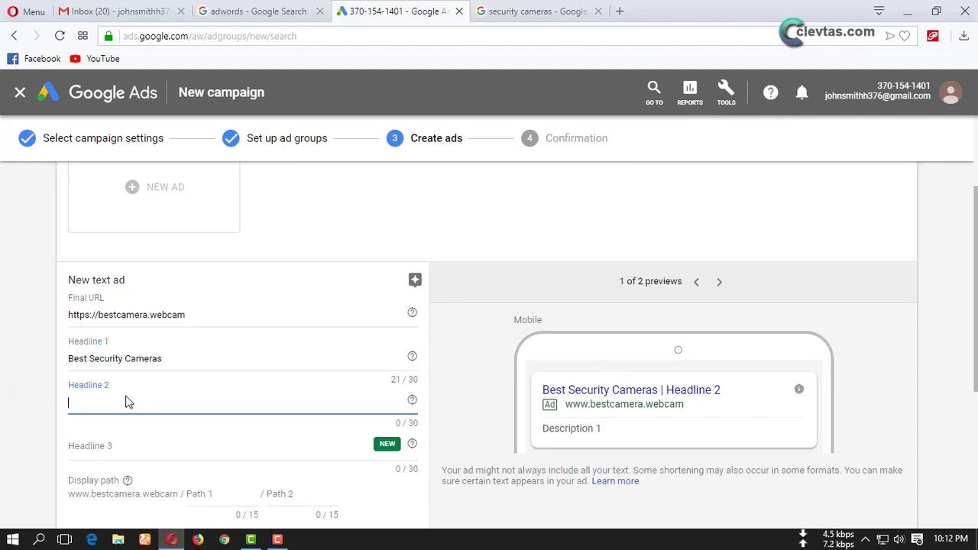
key("ctrl+v")
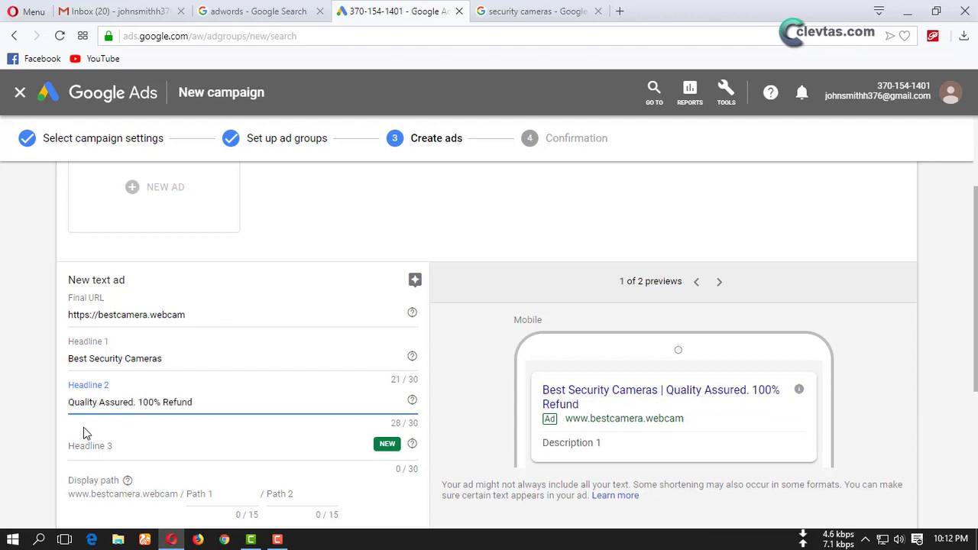
left_click(137, 403)
key("BackSpace")
type(",")
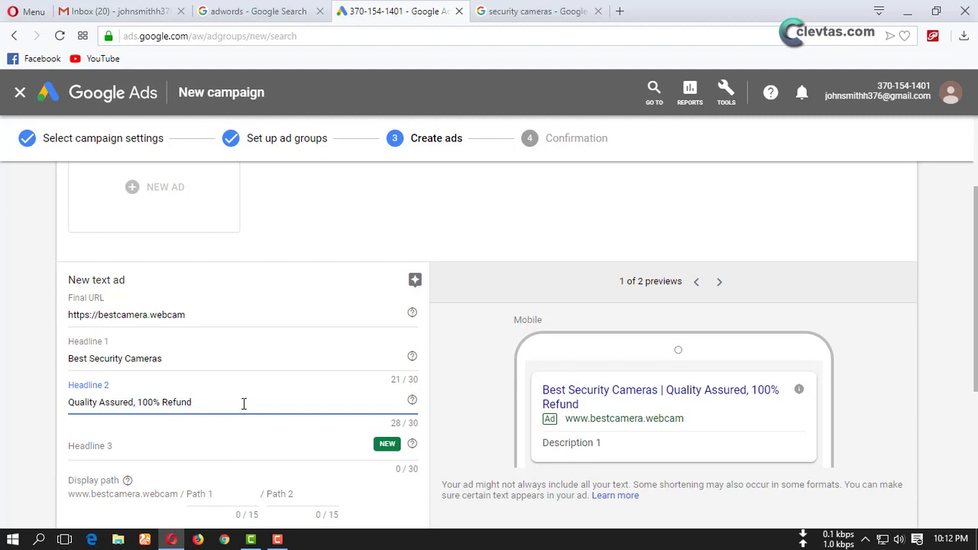
Step: Copy the description text of the "14 Best Home Security Cameras of 2018" result from the Google search for security cameras
left_click(101, 446)
scroll(136, 437, "down", 2)
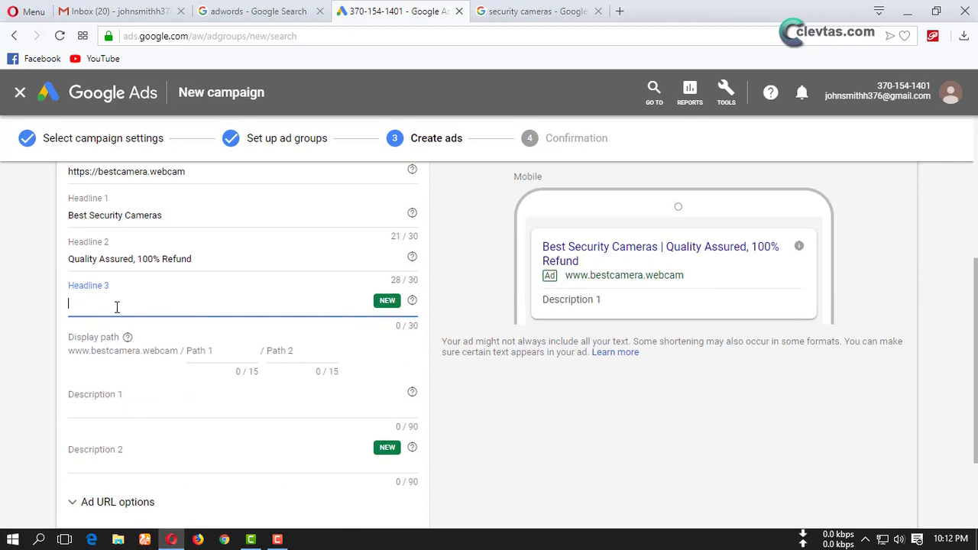
left_click(86, 400)
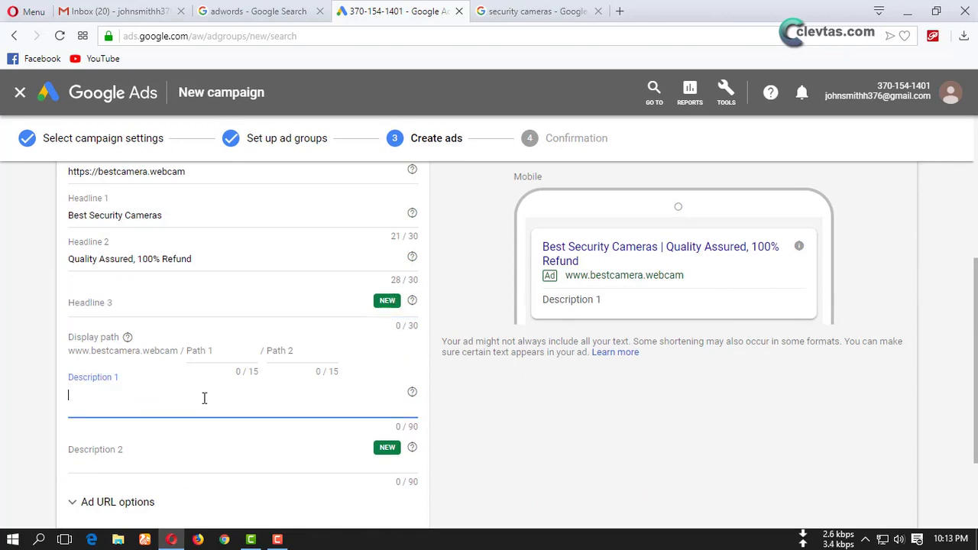
left_click(506, 11)
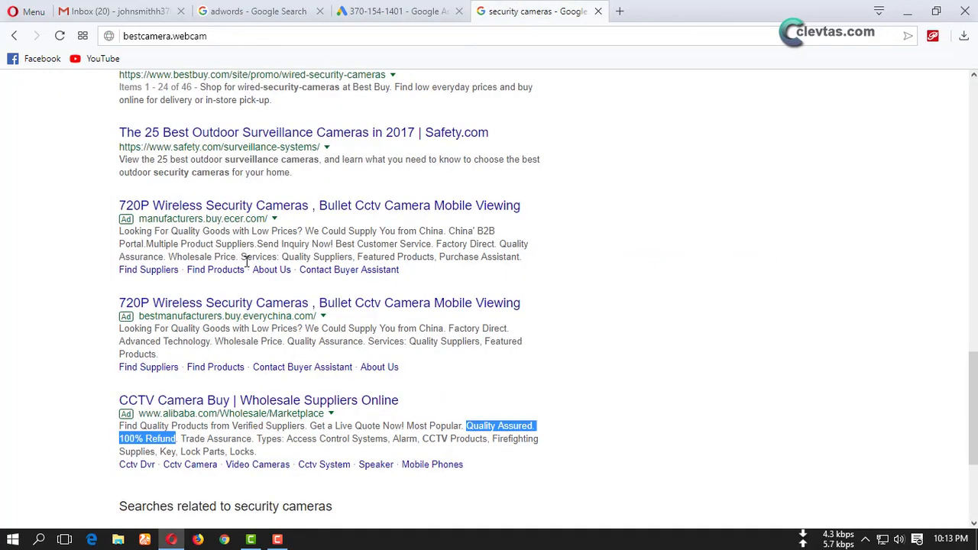
scroll(206, 176, "up", 8)
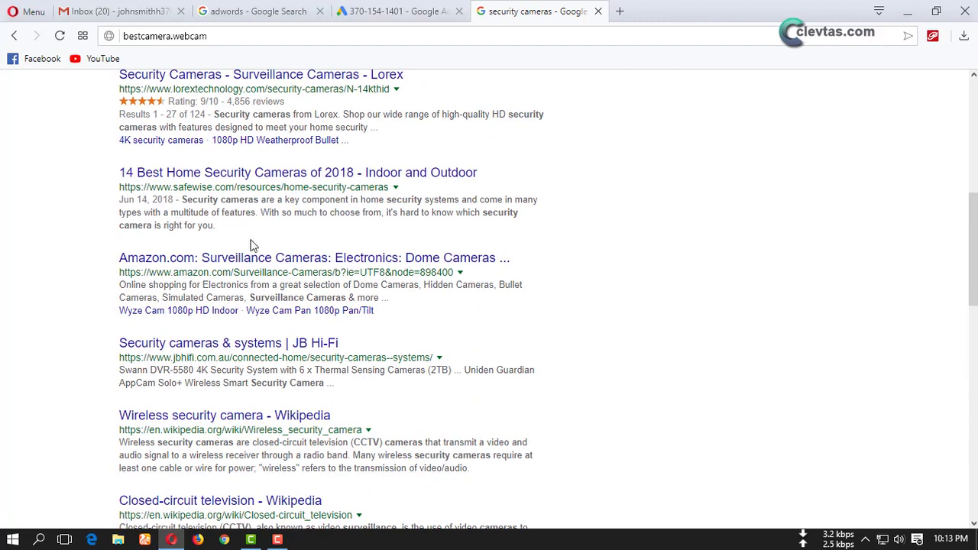
scroll(280, 234, "down", 1)
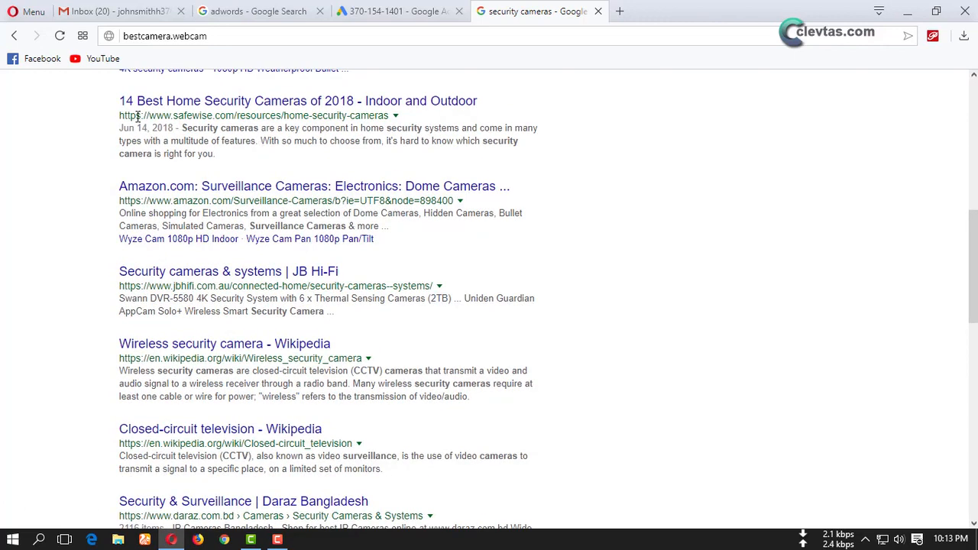
triple_click(190, 130)
key("ctrl+c")
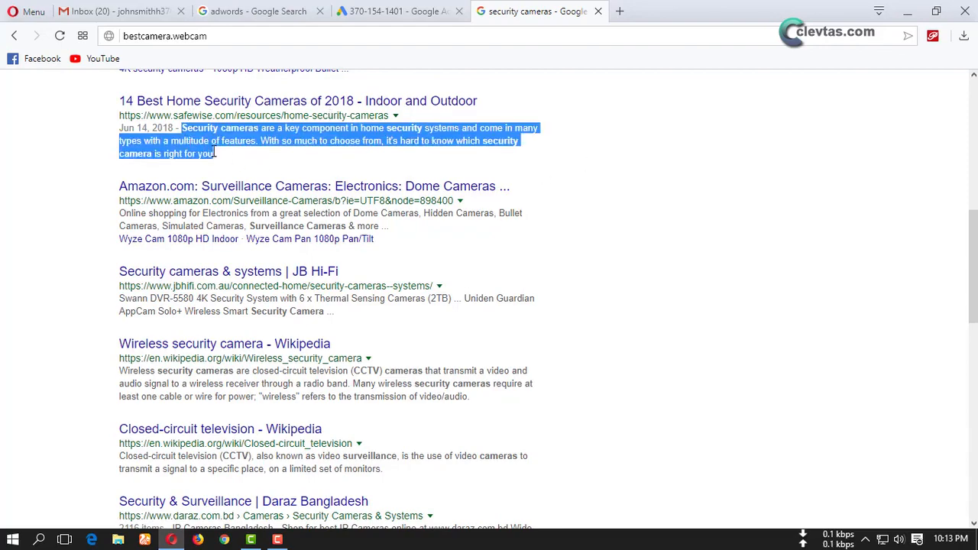
Step: Return to the ad and paste the copied security camera text into Description 1
scroll(240, 214, "down", 7)
scroll(161, 343, "down", 2)
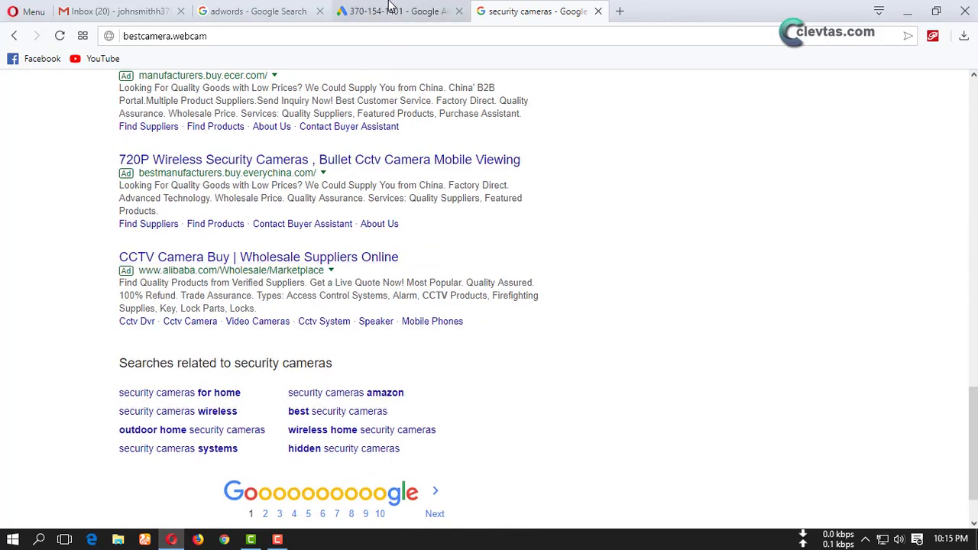
left_click(390, 6)
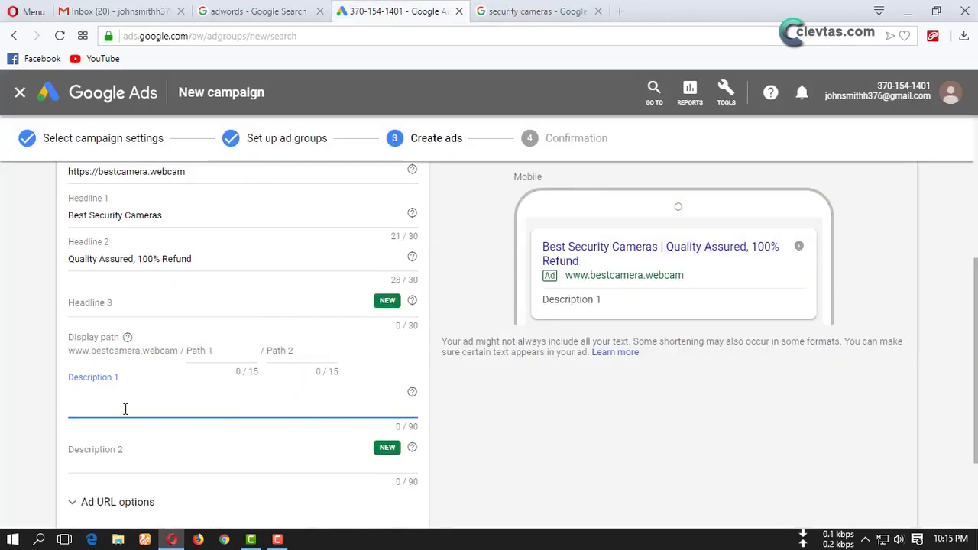
key("ctrl+v")
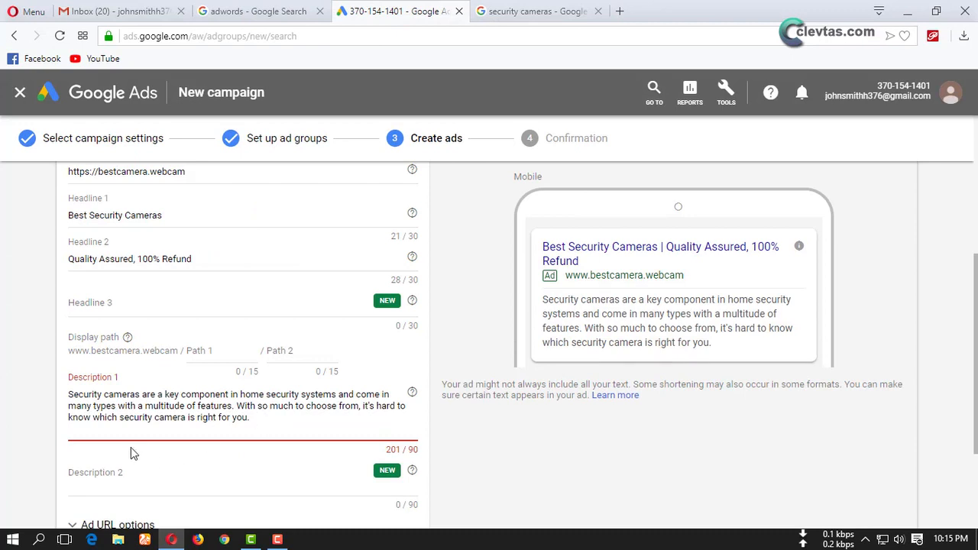
key("BackSpace")
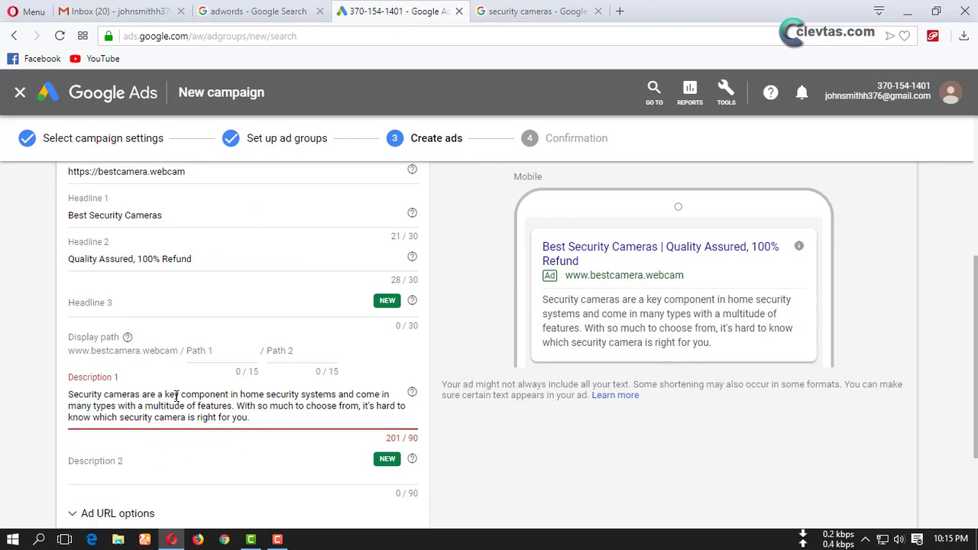
Step: Try to save the text ad without an additional headline or description and continue to the confirmation stage
scroll(131, 465, "down", 2)
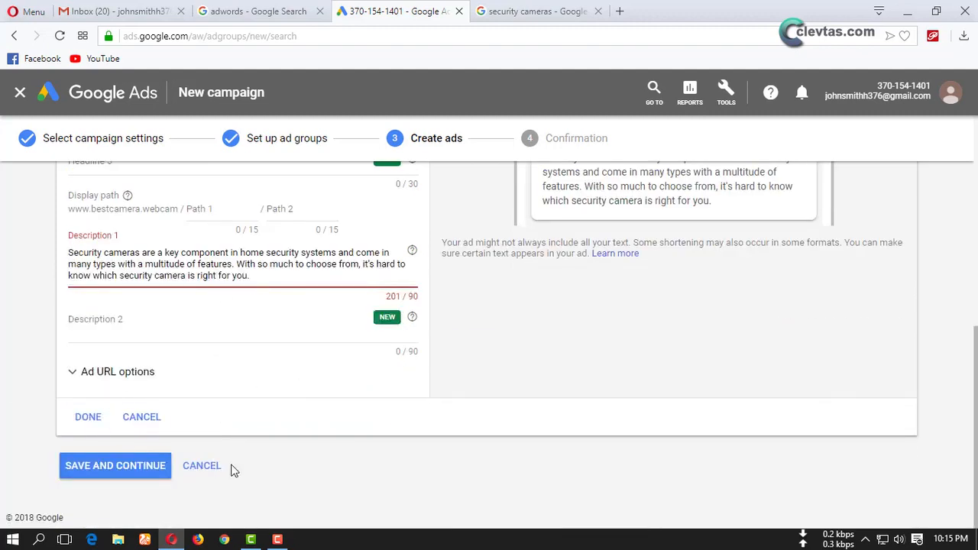
left_click(75, 420)
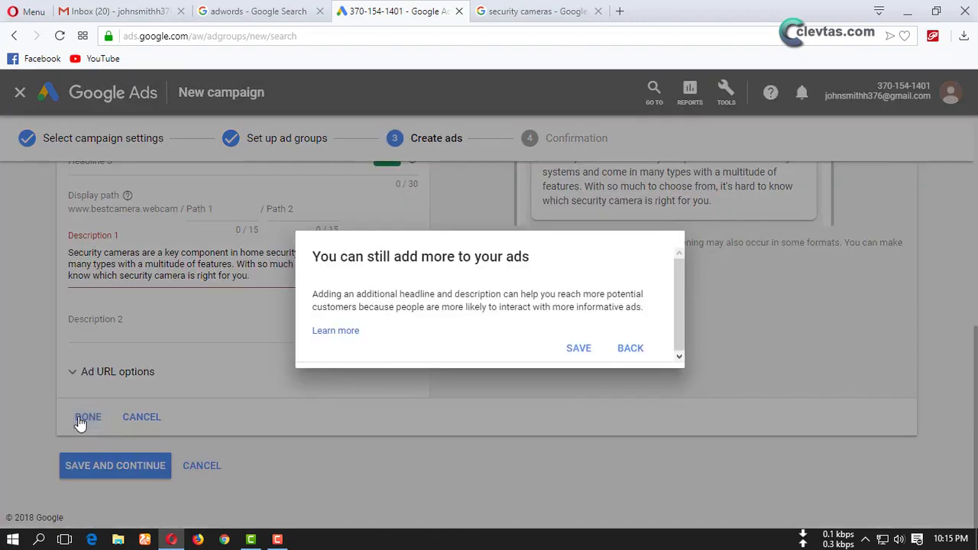
left_click(581, 349)
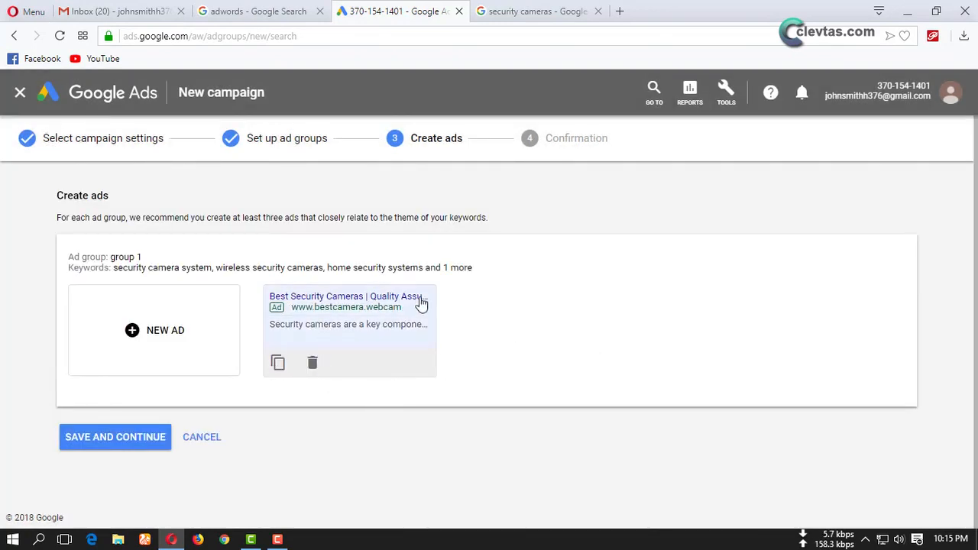
left_click(104, 439)
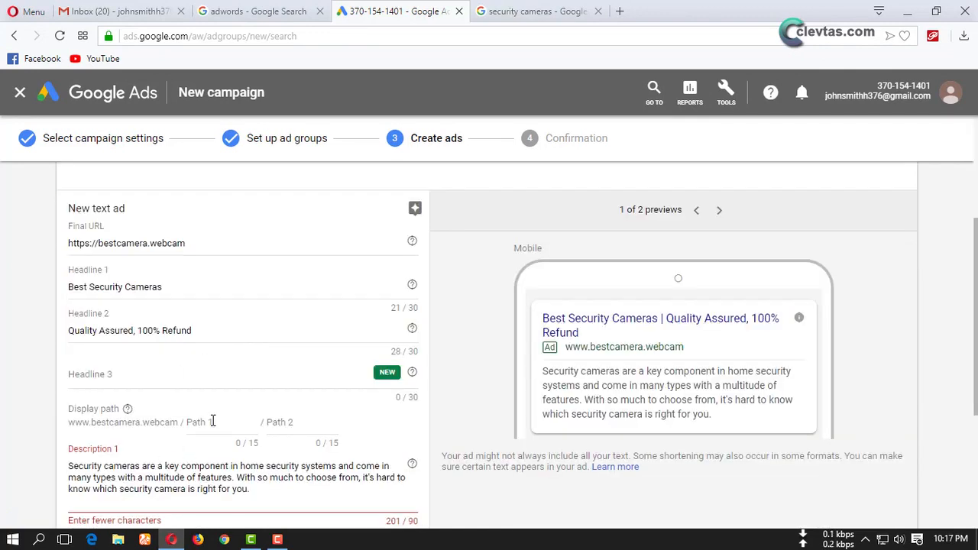
Step: Shorten Description 1 to "Security cameras are a key component in home security systems and come"
scroll(211, 424, "down", 2)
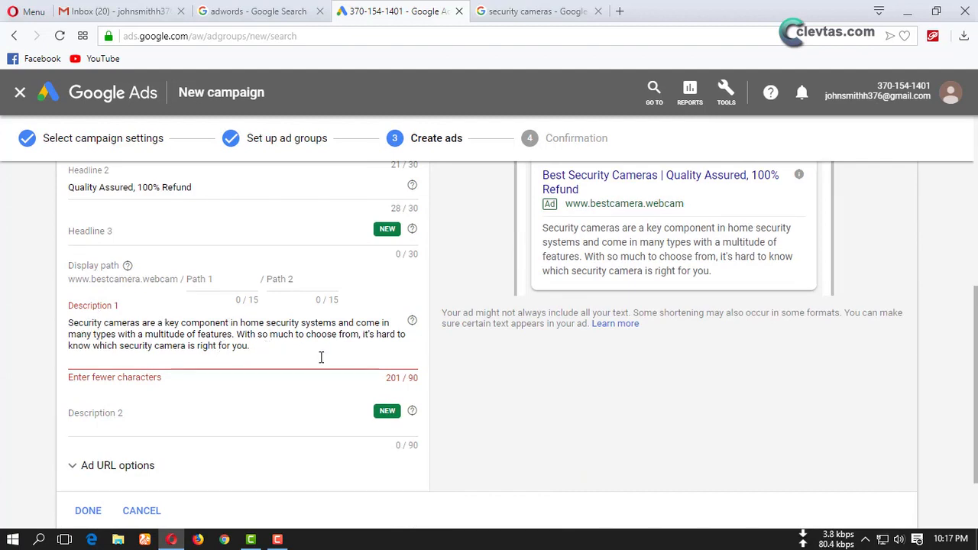
left_click(250, 347)
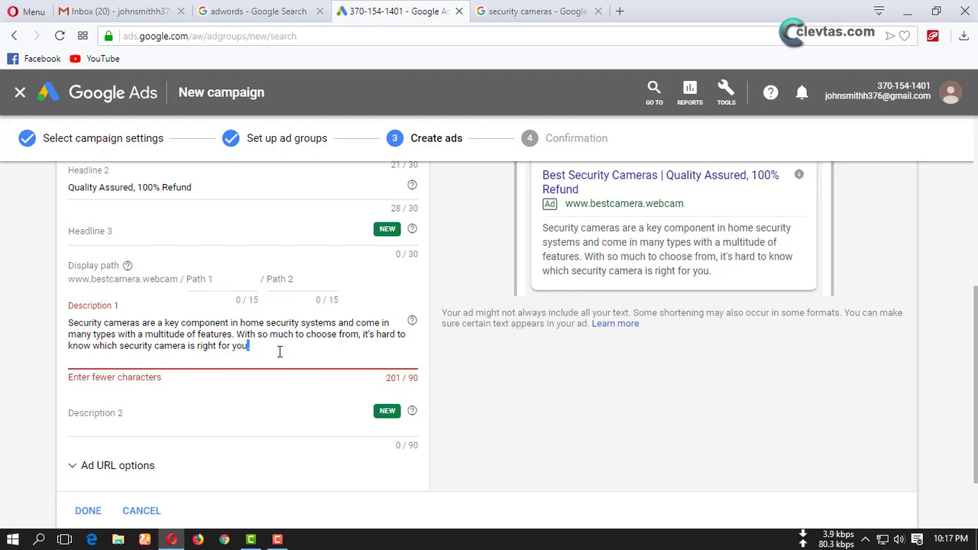
left_click_drag(249, 346, 146, 335)
left_click_drag(258, 346, 67, 336)
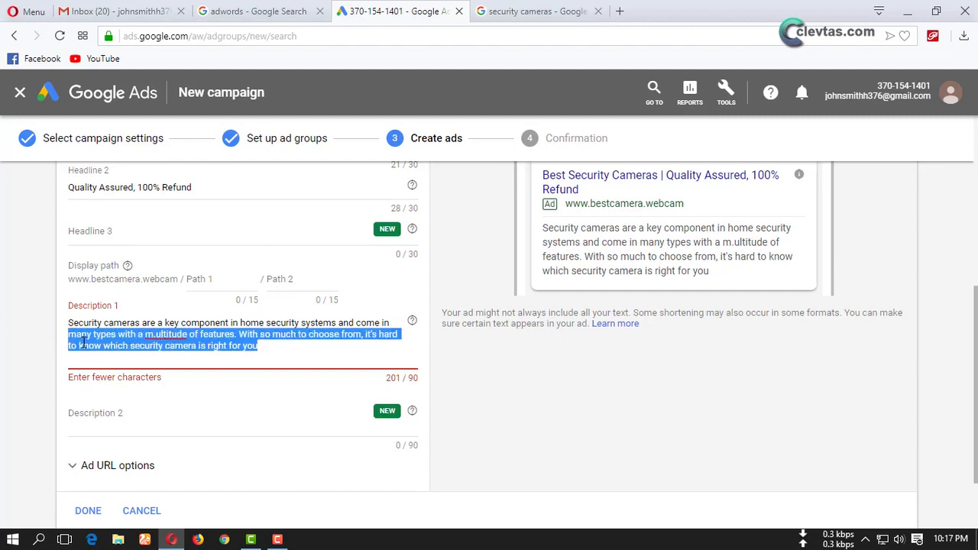
key("BackSpace")
key("BackSpace")
key("BackSpace")
key("BackSpace")
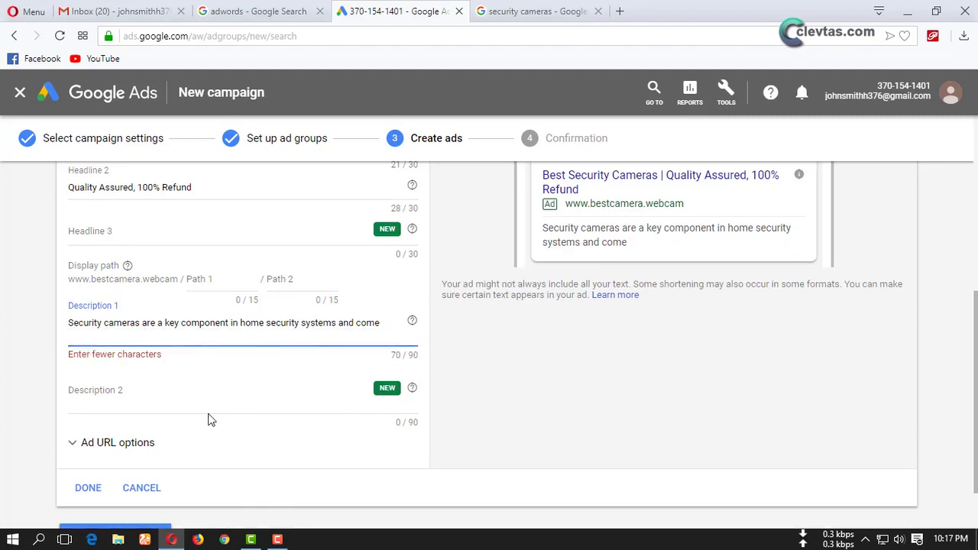
Step: Fill Description 2 with the copied text, trimmed to "Security cameras are a key component in home security systems and"
left_click(137, 395)
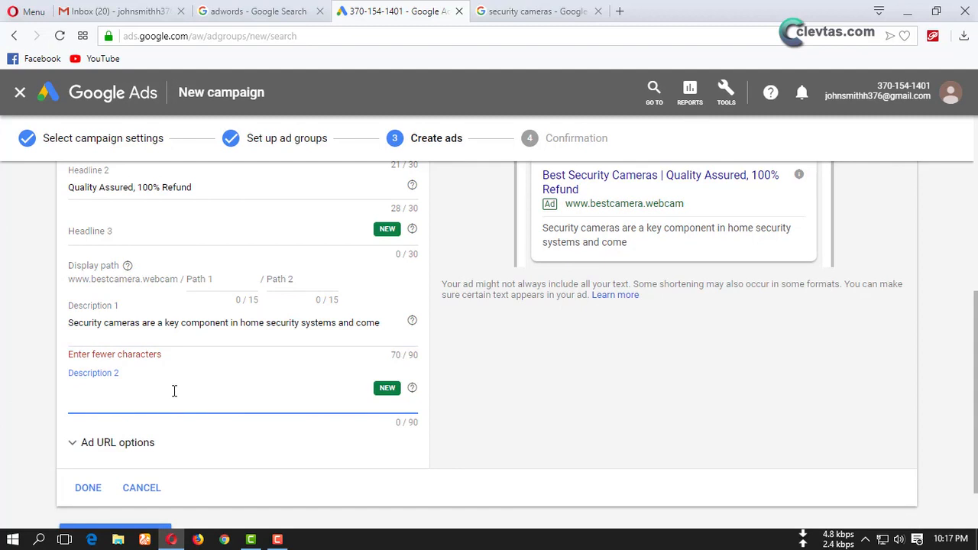
key("ctrl+v")
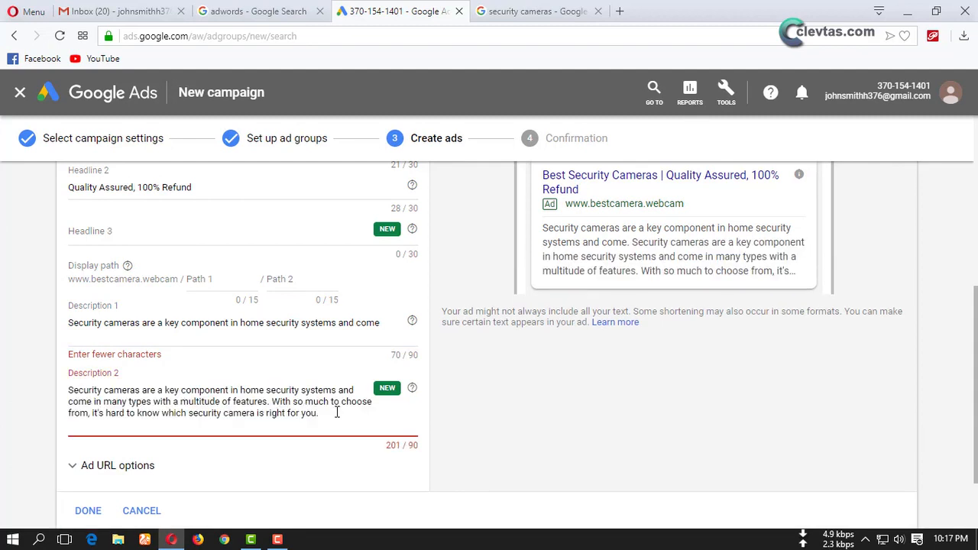
left_click_drag(319, 413, 52, 410)
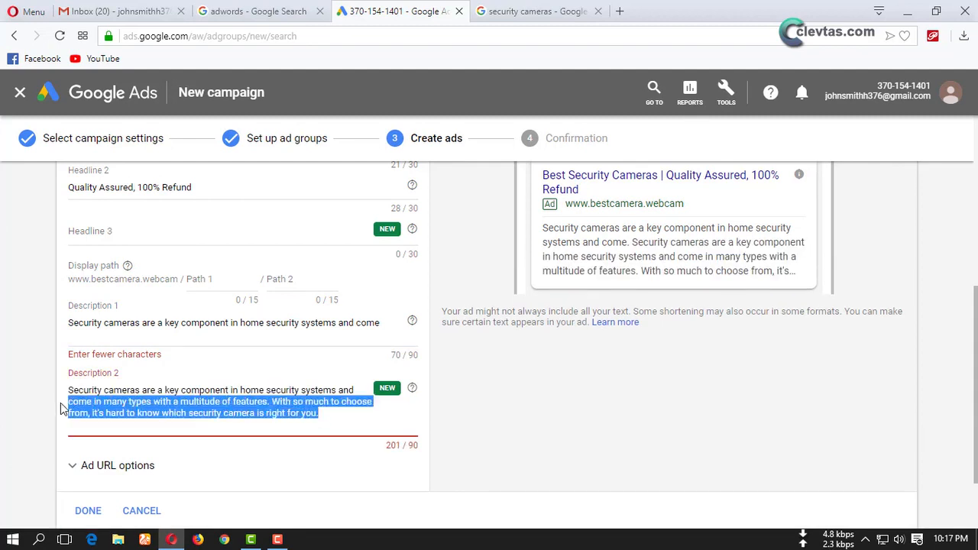
key("BackSpace")
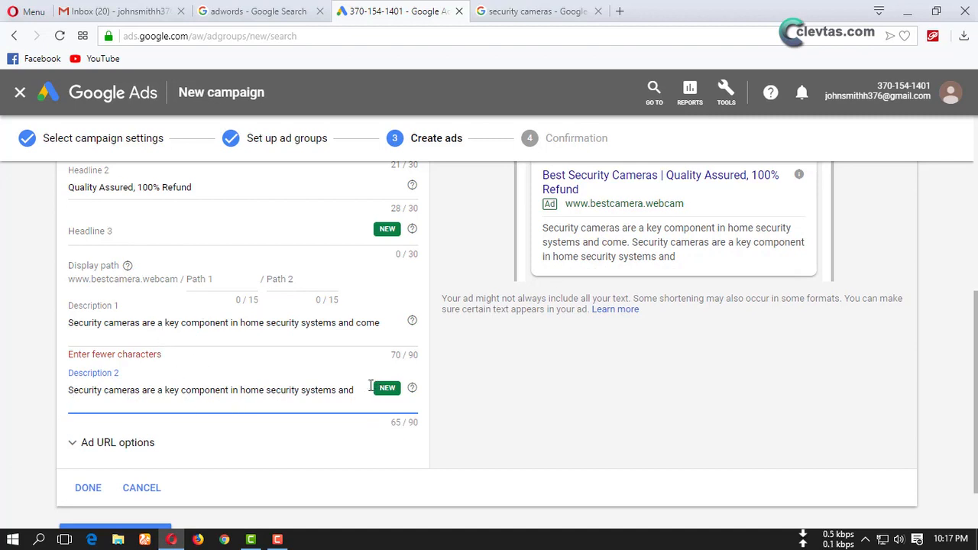
Step: Finish the text ad, save it to complete the campaign setup, and continue to the new campaign
left_click(88, 493)
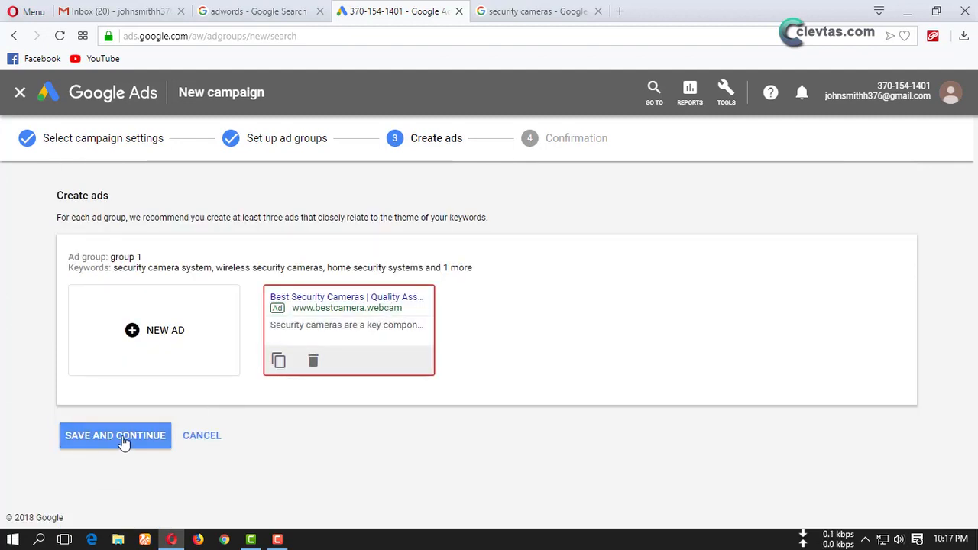
left_click(121, 441)
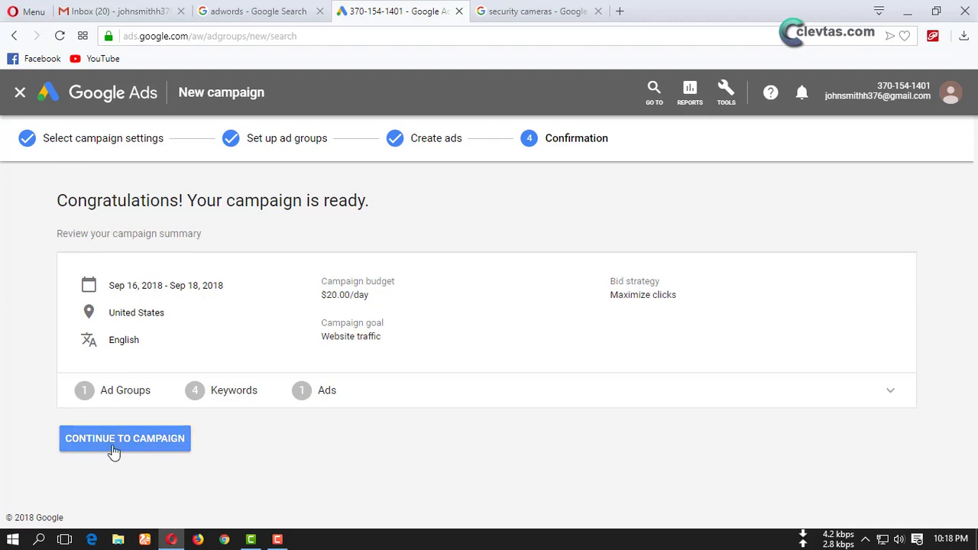
left_click(140, 442)
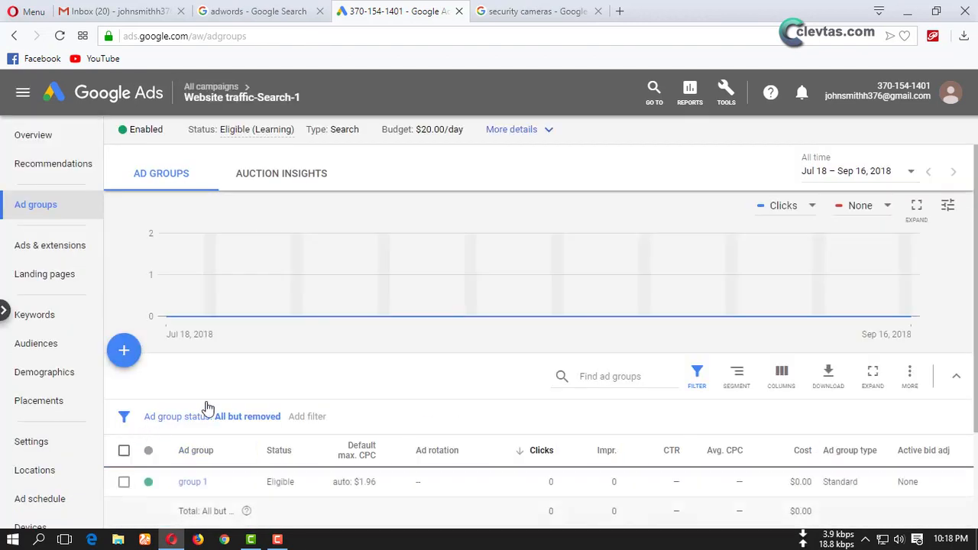